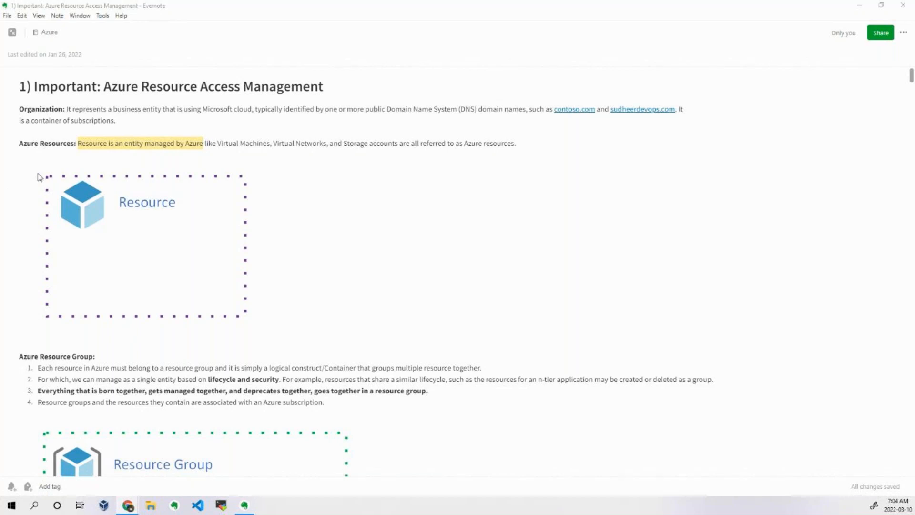
Step: Read the note's Azure Resources, Resource Group and Azure Subscription sections, including the diagram nesting a resource inside a resource group and subscription
{"action": "scroll", "coordinate": [48, 184], "scroll_direction": "down", "scroll_amount": 2}
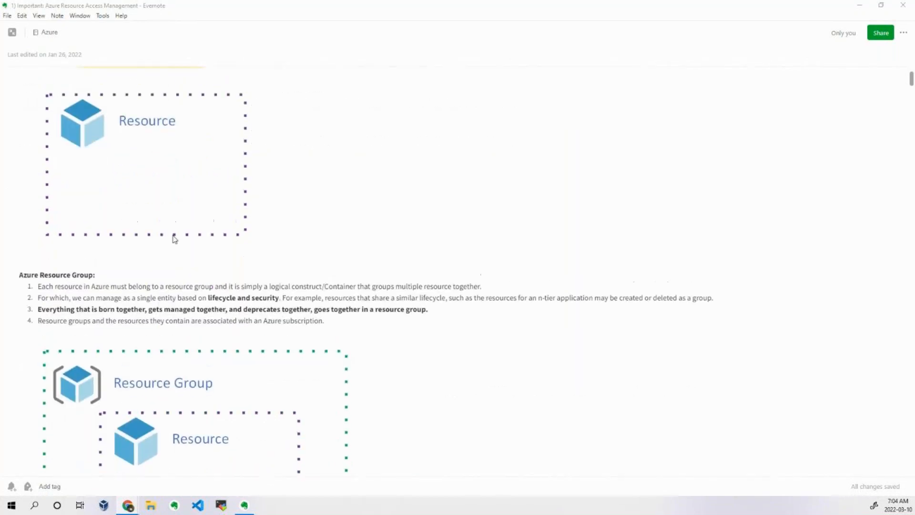
{"action": "scroll", "coordinate": [174, 239], "scroll_direction": "up", "scroll_amount": 1}
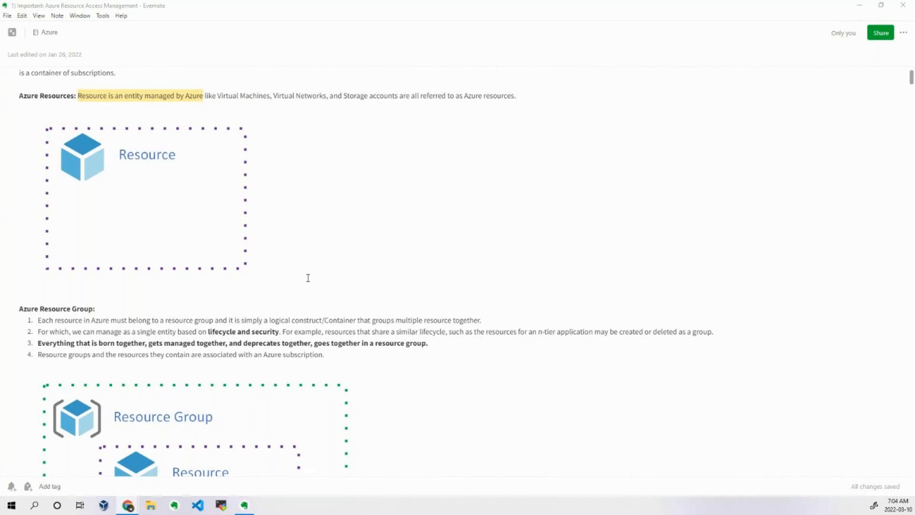
{"action": "scroll", "coordinate": [307, 278], "scroll_direction": "down", "scroll_amount": 5}
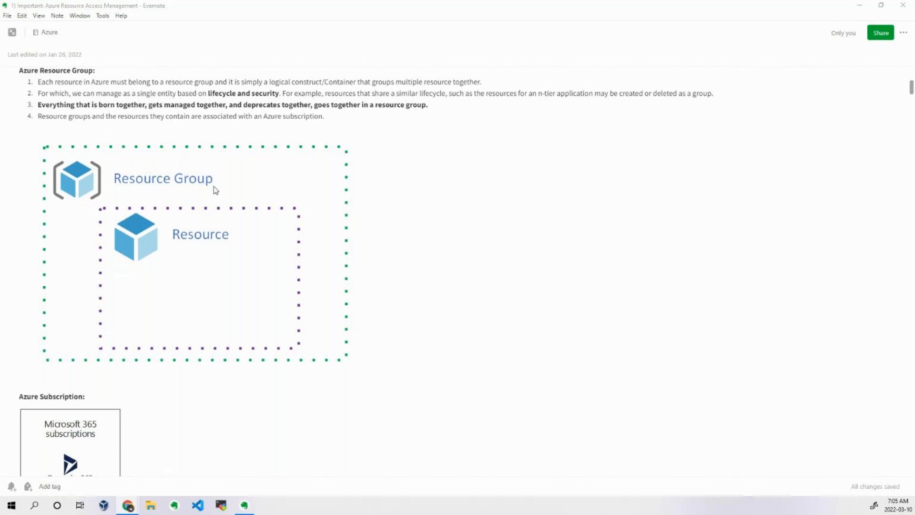
{"action": "scroll", "coordinate": [213, 200], "scroll_direction": "down", "scroll_amount": 6}
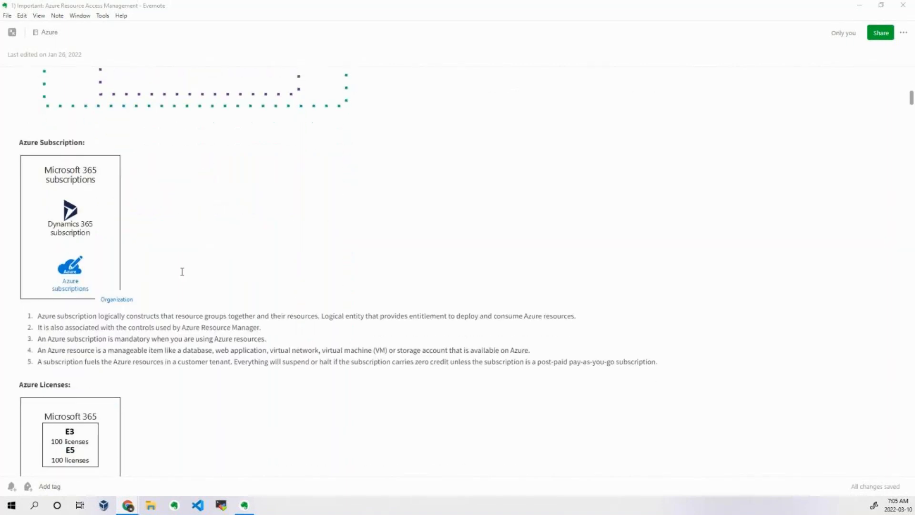
{"action": "scroll", "coordinate": [60, 297], "scroll_direction": "up", "scroll_amount": 2}
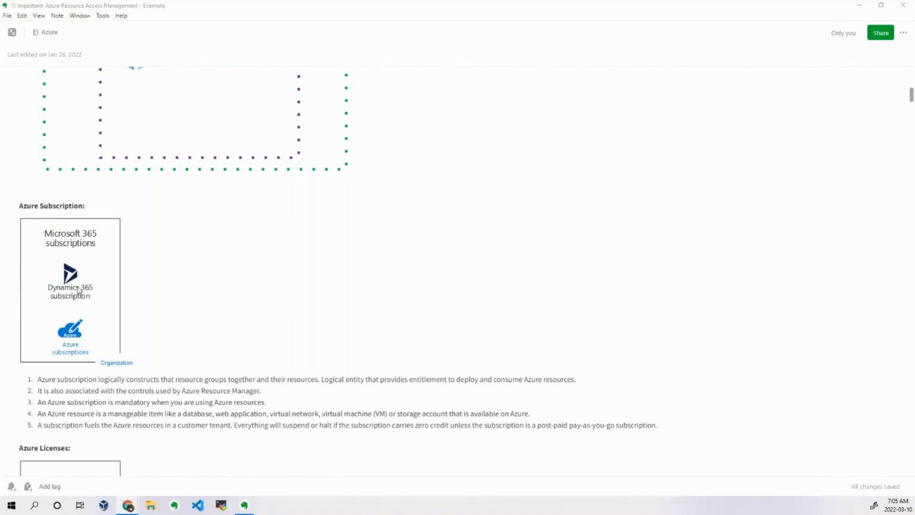
{"action": "scroll", "coordinate": [163, 269], "scroll_direction": "up", "scroll_amount": 3}
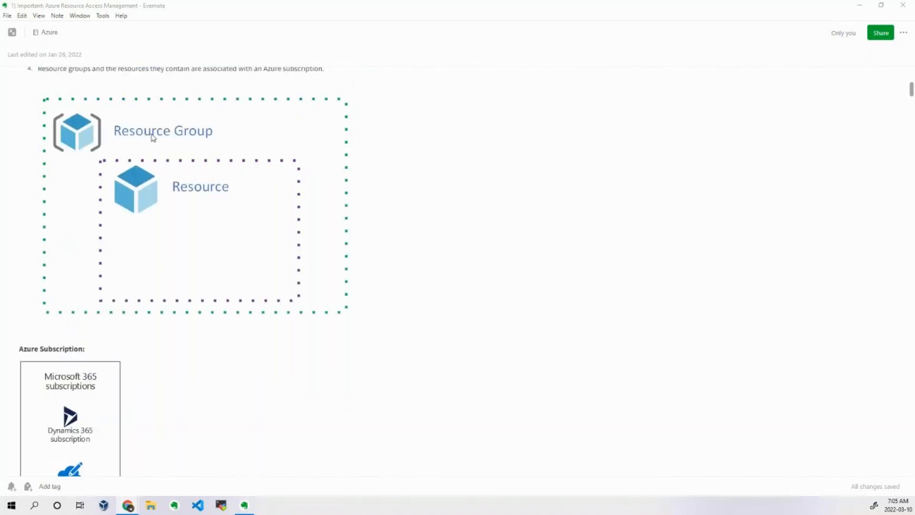
{"action": "scroll", "coordinate": [231, 264], "scroll_direction": "down", "scroll_amount": 7}
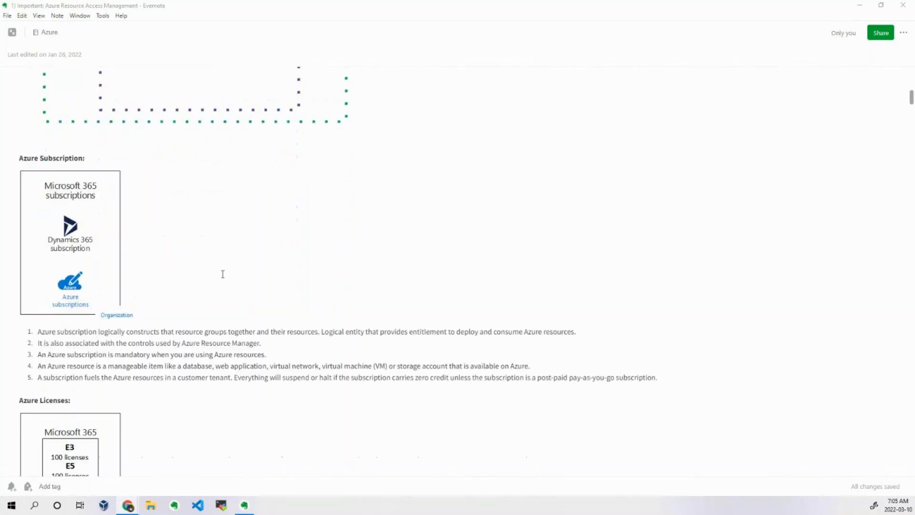
{"action": "scroll", "coordinate": [220, 278], "scroll_direction": "down", "scroll_amount": 12}
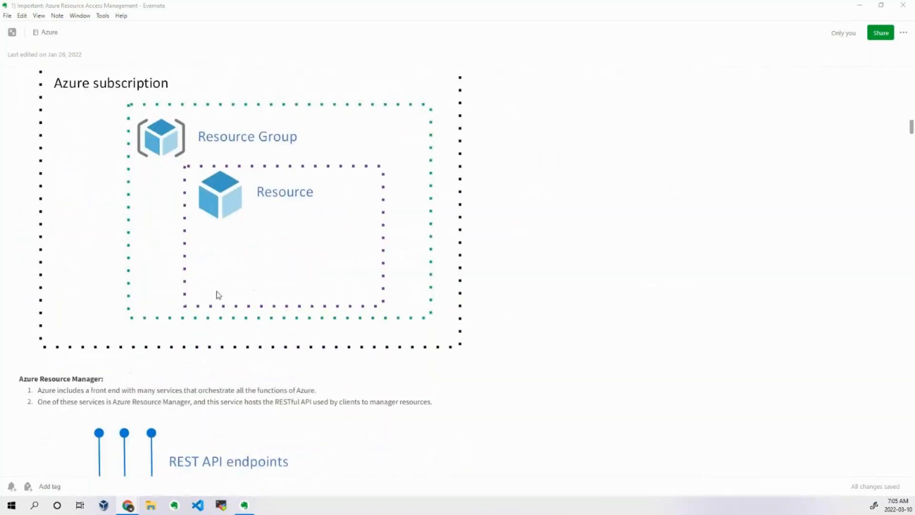
{"action": "scroll", "coordinate": [229, 187], "scroll_direction": "up", "scroll_amount": 2}
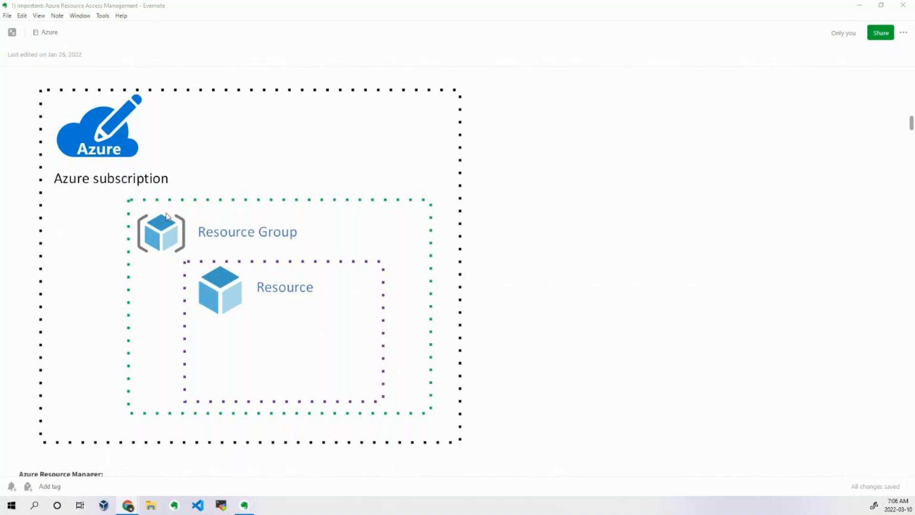
{"action": "scroll", "coordinate": [171, 214], "scroll_direction": "up", "scroll_amount": 2}
{"action": "scroll", "coordinate": [172, 215], "scroll_direction": "down", "scroll_amount": 1}
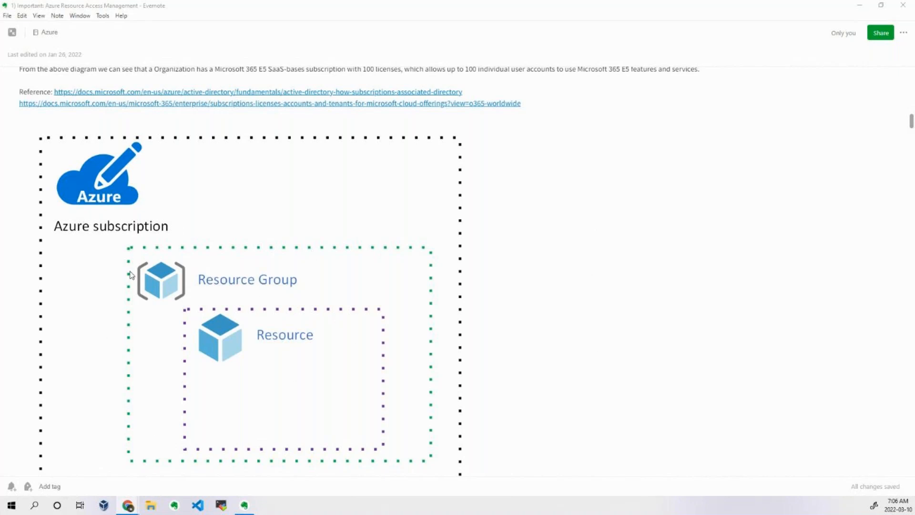
Step: Review the Azure Subscription points, the Azure Licenses diagram and the start of the Azure Resource Manager section
{"action": "scroll", "coordinate": [159, 266], "scroll_direction": "up", "scroll_amount": 5}
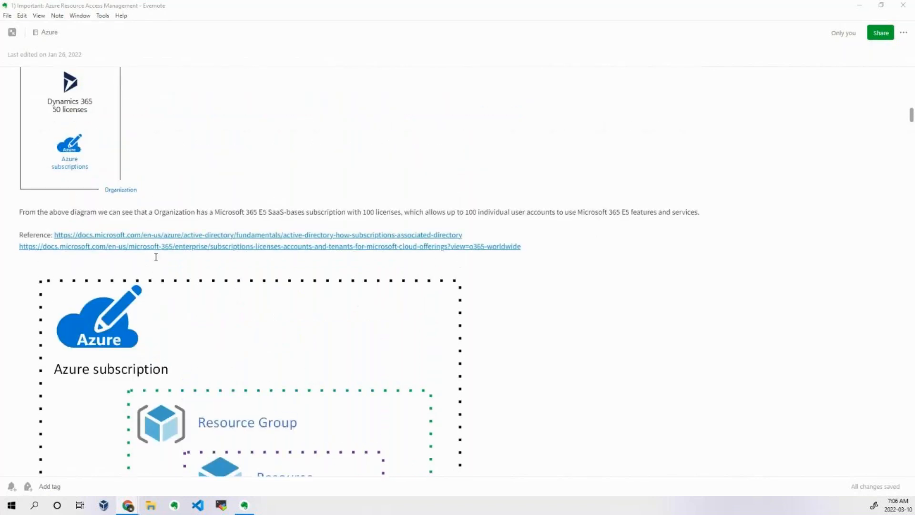
{"action": "scroll", "coordinate": [157, 274], "scroll_direction": "up", "scroll_amount": 1}
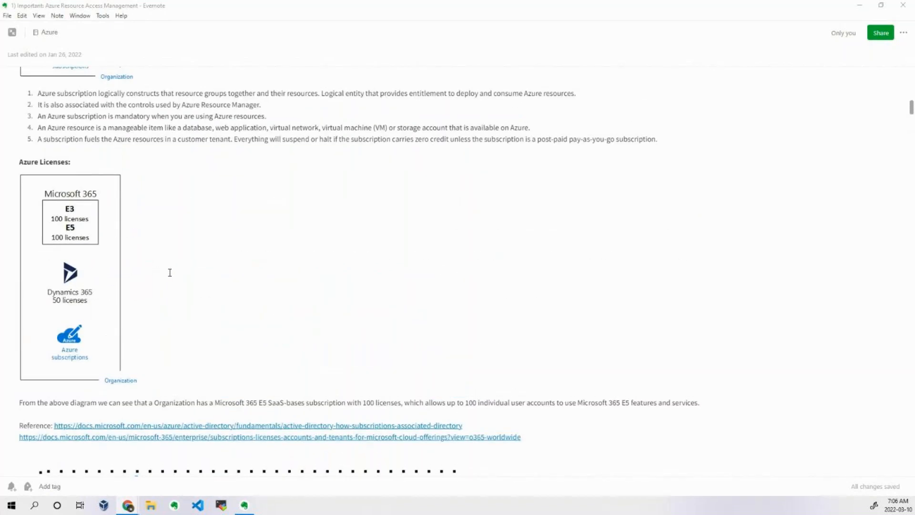
{"action": "scroll", "coordinate": [158, 273], "scroll_direction": "up", "scroll_amount": 4}
{"action": "scroll", "coordinate": [153, 258], "scroll_direction": "up", "scroll_amount": 2}
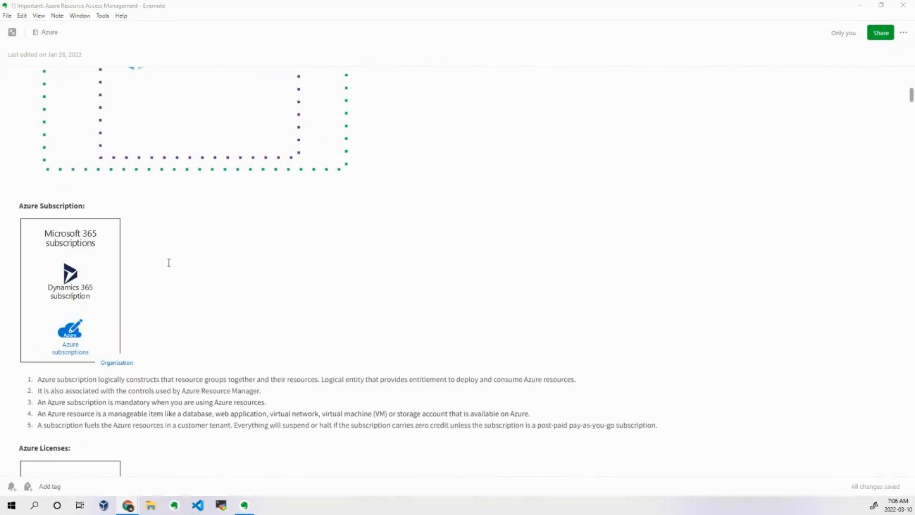
{"action": "scroll", "coordinate": [169, 263], "scroll_direction": "down", "scroll_amount": 1}
{"action": "scroll", "coordinate": [181, 262], "scroll_direction": "down", "scroll_amount": 1}
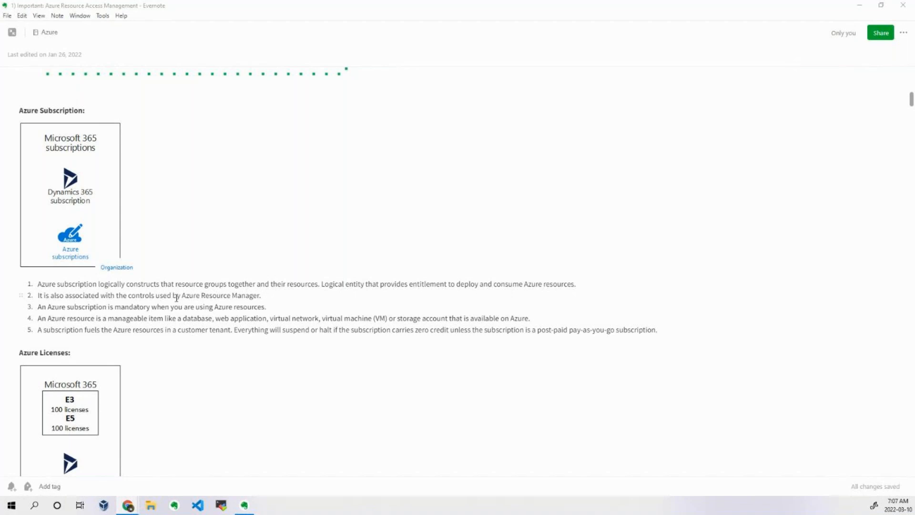
{"action": "scroll", "coordinate": [210, 295], "scroll_direction": "down", "scroll_amount": 4}
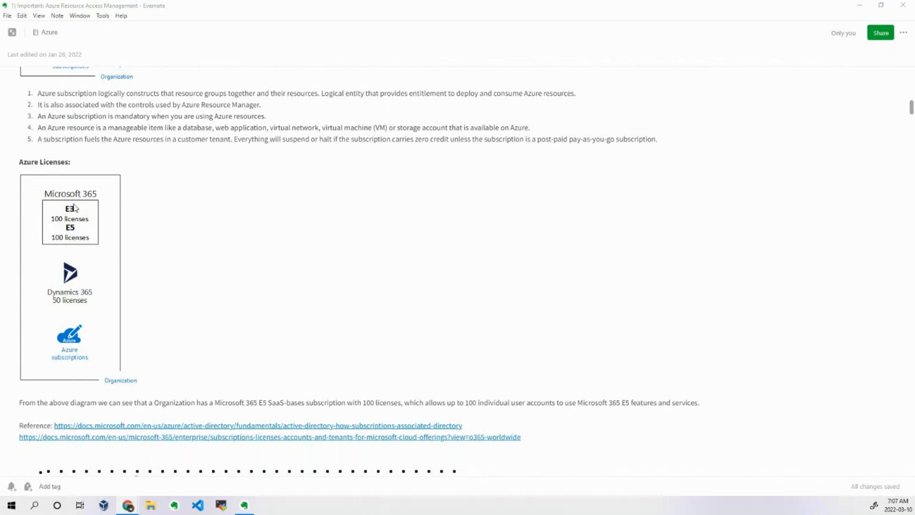
{"action": "scroll", "coordinate": [174, 246], "scroll_direction": "down", "scroll_amount": 4}
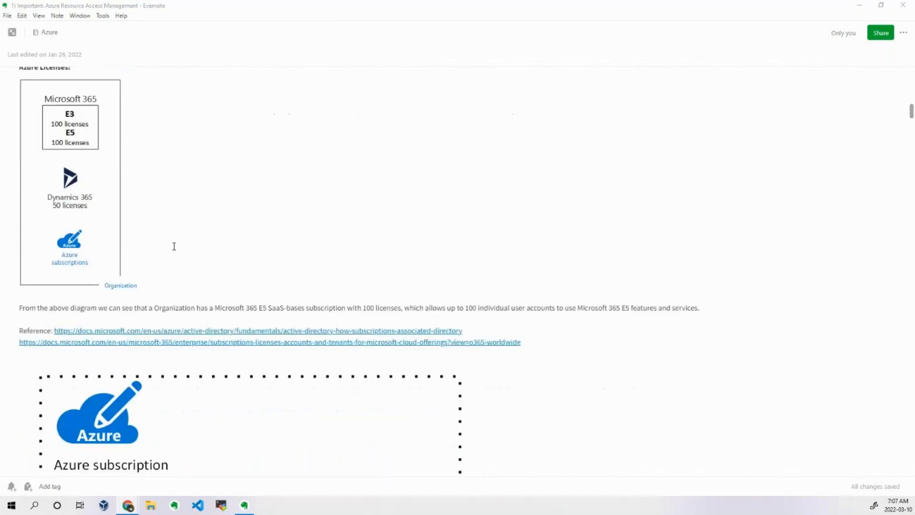
{"action": "scroll", "coordinate": [157, 271], "scroll_direction": "down", "scroll_amount": 6}
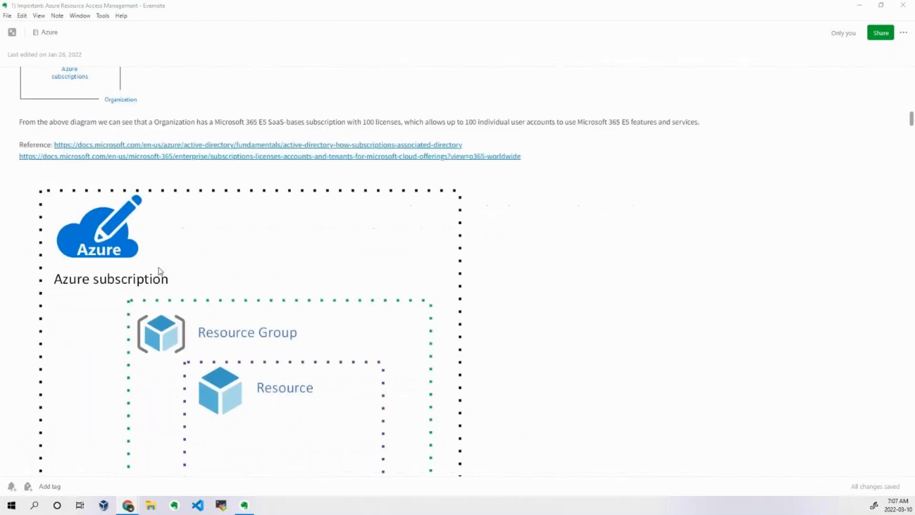
{"action": "scroll", "coordinate": [169, 275], "scroll_direction": "down", "scroll_amount": 5}
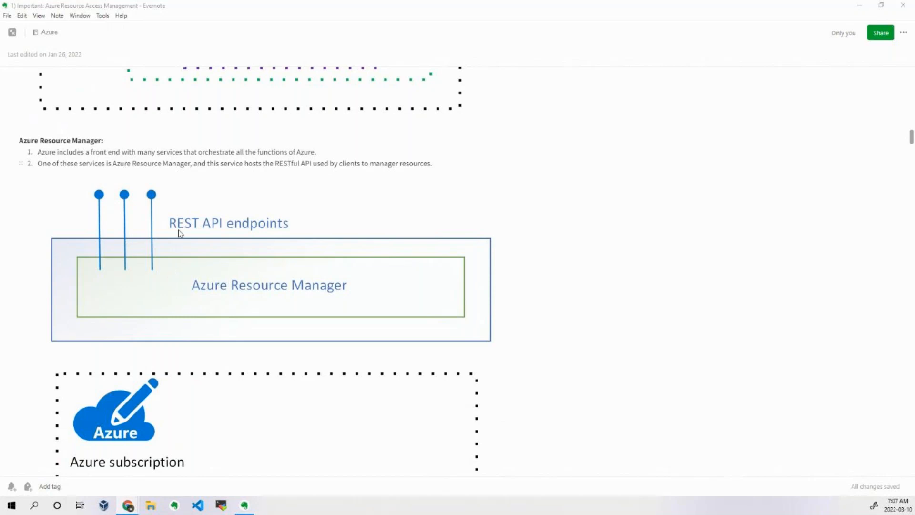
Step: Switch to the new tab in Chrome and open the Azure portal at portal.azure.com
{"action": "mouse_move", "coordinate": [133, 507]}
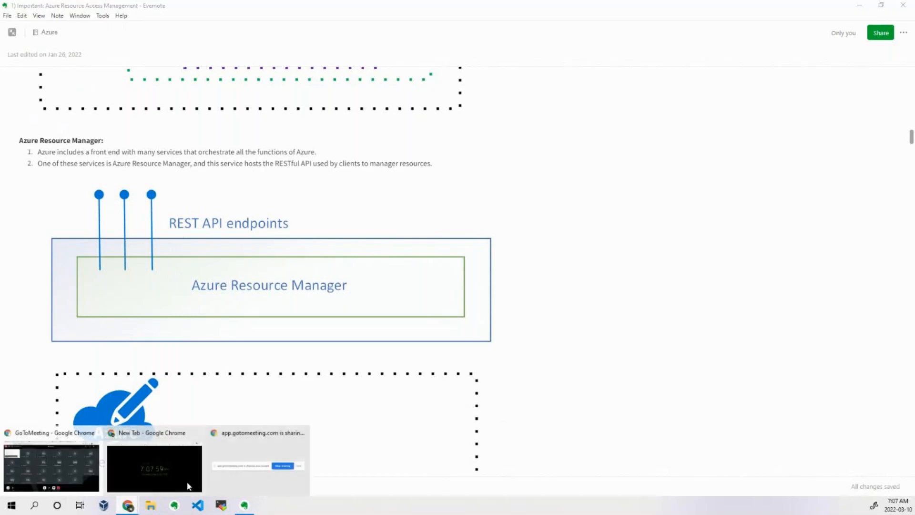
{"action": "left_click", "coordinate": [176, 477]}
{"action": "left_click", "coordinate": [248, 26]}
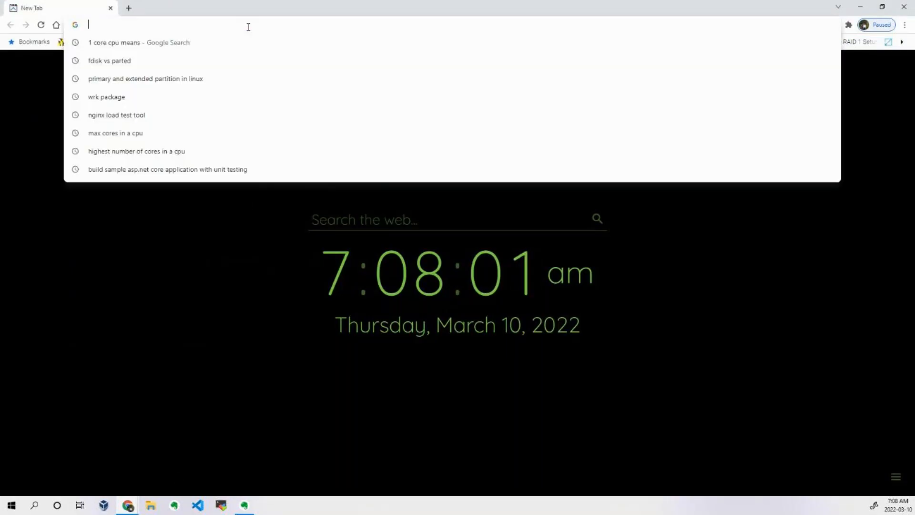
{"action": "type", "text": "d"}
{"action": "key", "text": "BackSpace"}
{"action": "key", "text": "BackSpace"}
{"action": "type", "text": "p"}
{"action": "key", "text": "Return"}
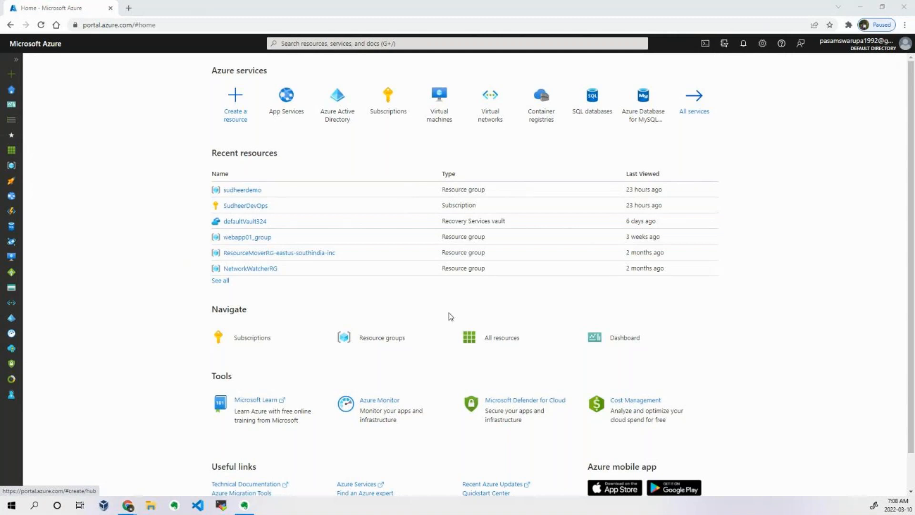
Step: Switch back to the Evernote note and examine how REST API endpoints and Azure Resource Manager relate to the subscription diagram
{"action": "key", "text": "alt+Tab"}
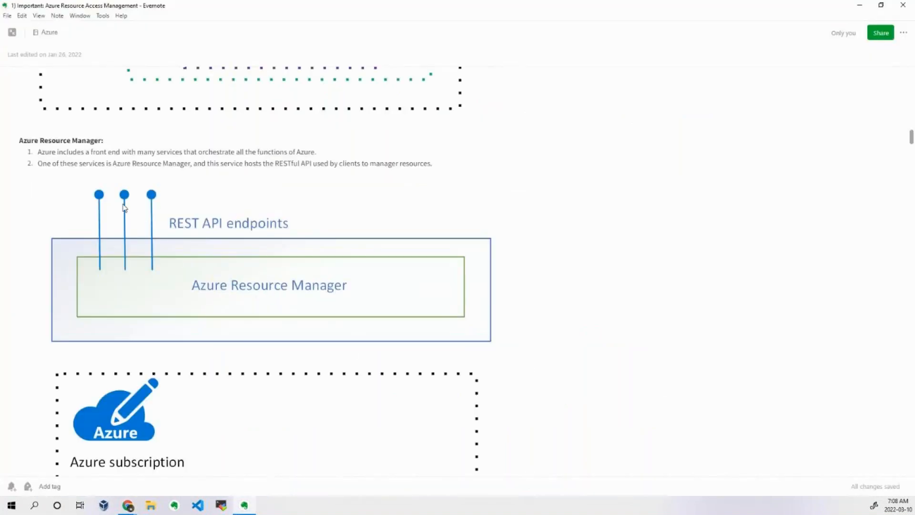
{"action": "scroll", "coordinate": [309, 350], "scroll_direction": "down", "scroll_amount": 2}
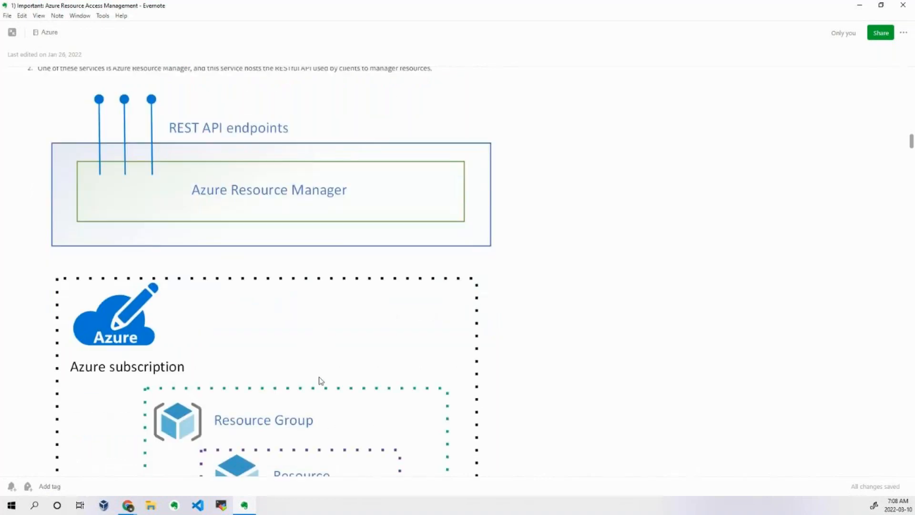
{"action": "scroll", "coordinate": [322, 380], "scroll_direction": "down", "scroll_amount": 3}
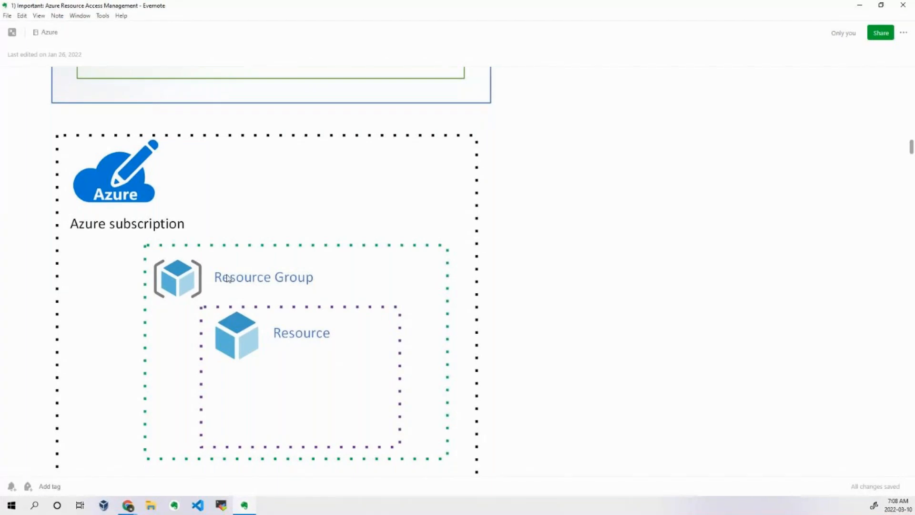
{"action": "scroll", "coordinate": [247, 334], "scroll_direction": "up", "scroll_amount": 6}
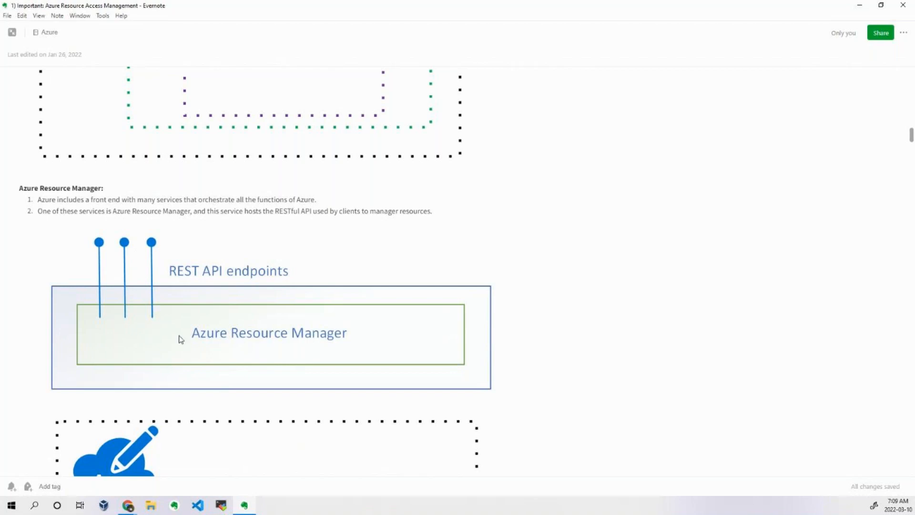
{"action": "scroll", "coordinate": [187, 254], "scroll_direction": "down", "scroll_amount": 3}
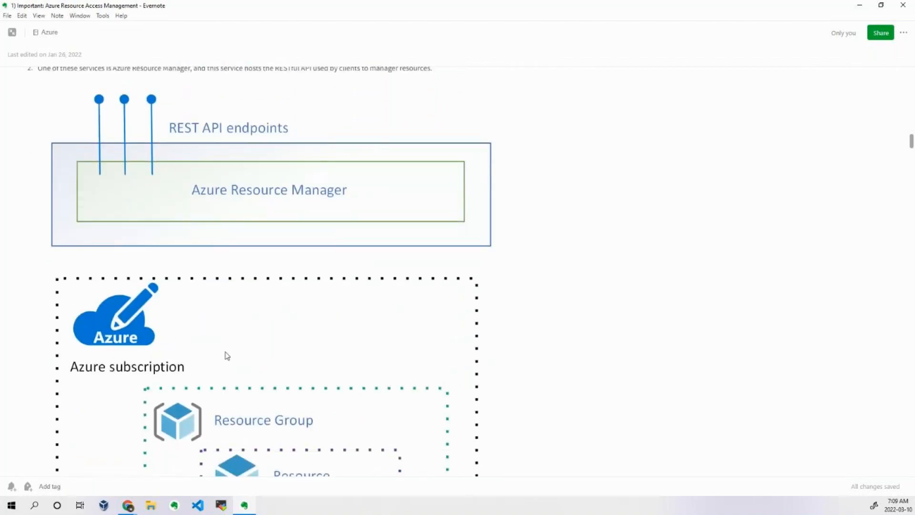
{"action": "scroll", "coordinate": [226, 360], "scroll_direction": "up", "scroll_amount": 3}
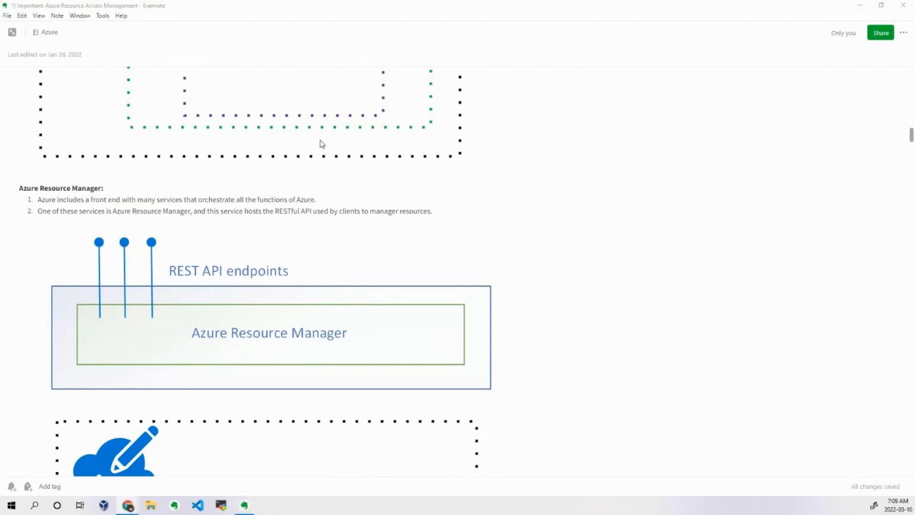
Step: Look over the Azure services on the portal home page in Chrome, and return to the Evernote note
{"action": "key", "text": "alt+Tab"}
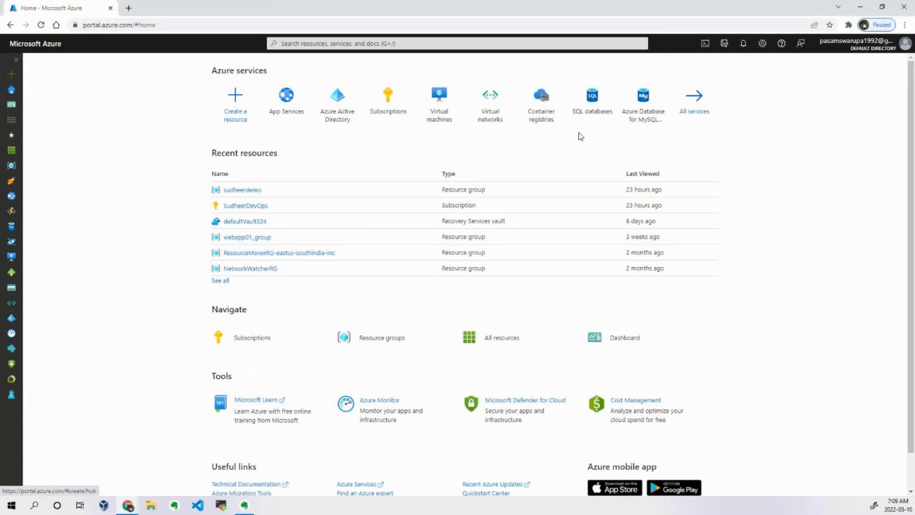
{"action": "mouse_move", "coordinate": [596, 123]}
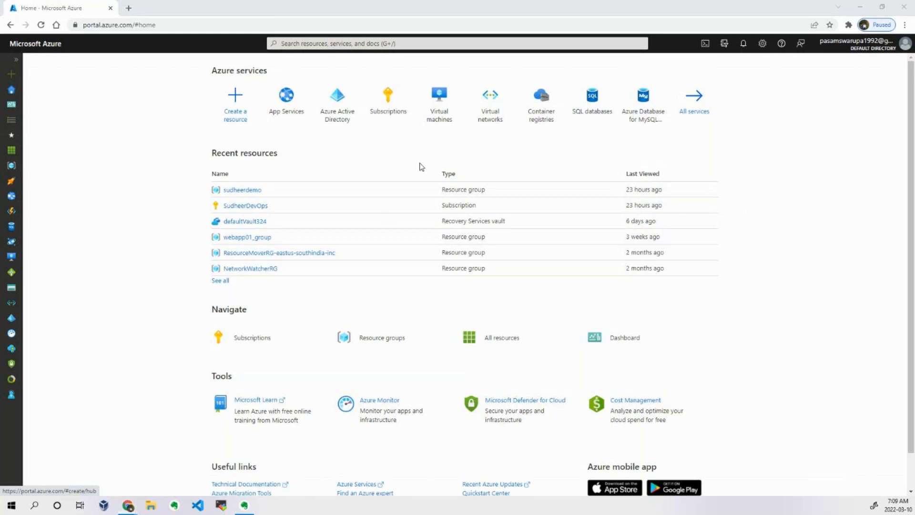
{"action": "key", "text": "alt+Tab"}
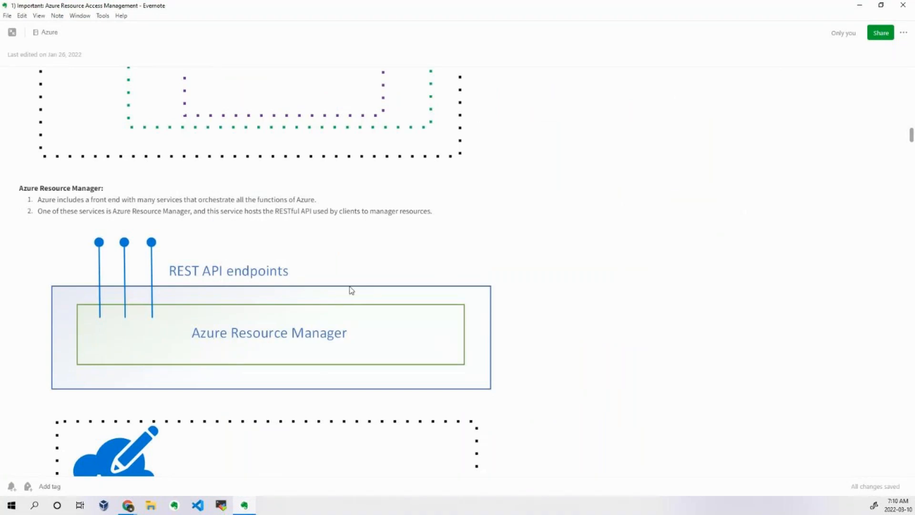
Step: Examine the diagrams linking PowerShell, Azure Portal and Azure CLI to Azure Resource Manager, down to the Azure Resource Providers block
{"action": "scroll", "coordinate": [351, 289], "scroll_direction": "down", "scroll_amount": 9}
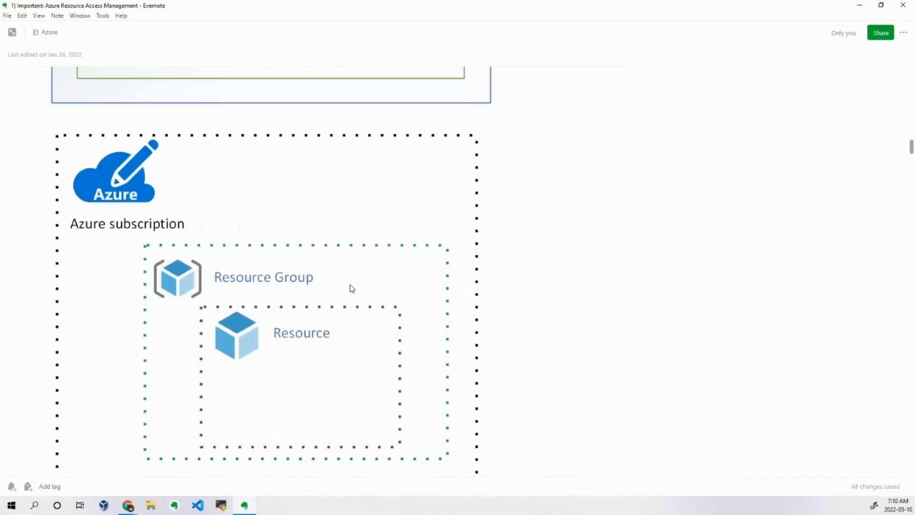
{"action": "scroll", "coordinate": [351, 286], "scroll_direction": "down", "scroll_amount": 6}
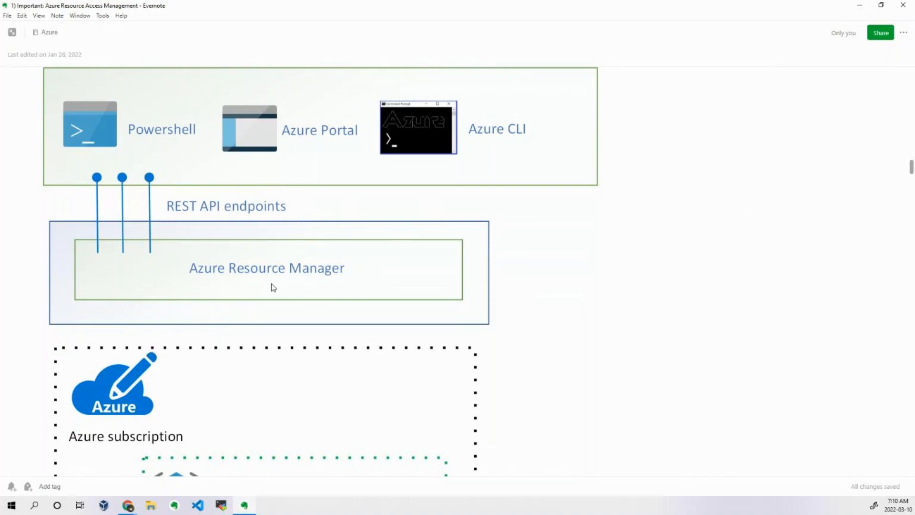
{"action": "scroll", "coordinate": [281, 271], "scroll_direction": "down", "scroll_amount": 5}
{"action": "scroll", "coordinate": [313, 260], "scroll_direction": "down", "scroll_amount": 10}
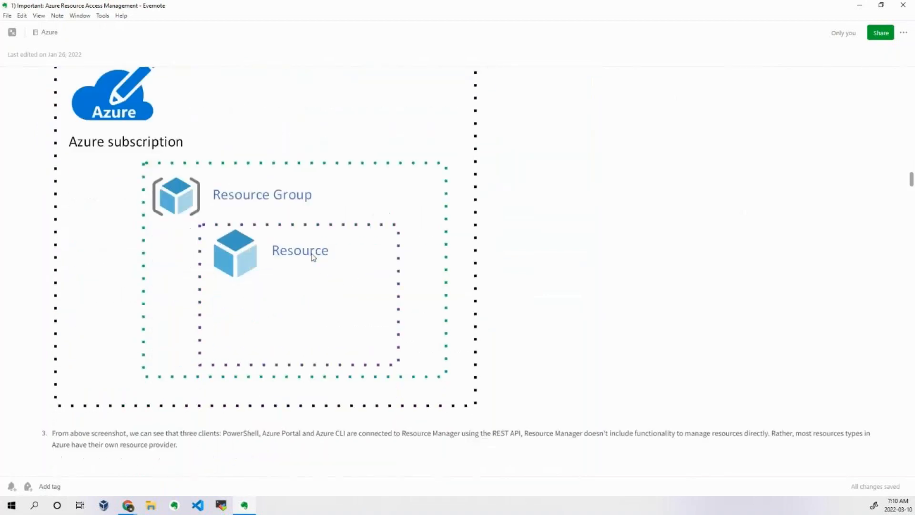
{"action": "scroll", "coordinate": [315, 248], "scroll_direction": "down", "scroll_amount": 2}
{"action": "scroll", "coordinate": [299, 272], "scroll_direction": "up", "scroll_amount": 4}
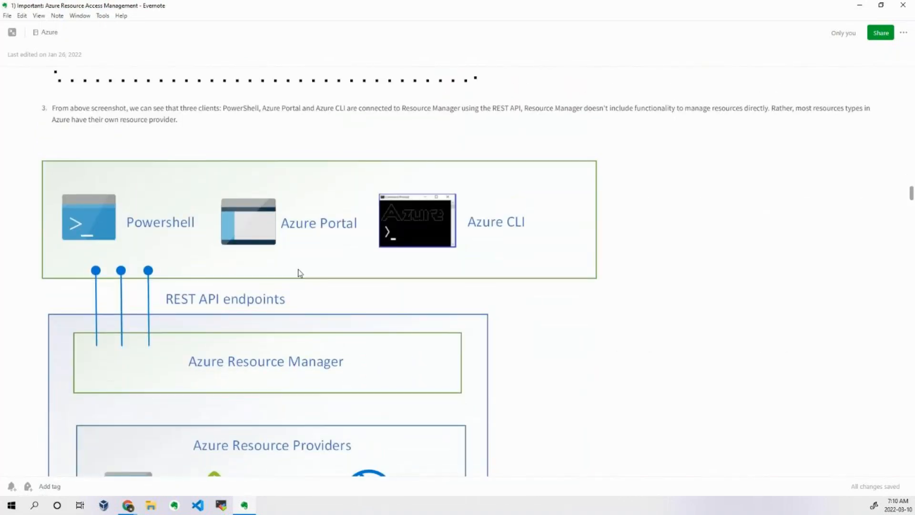
{"action": "scroll", "coordinate": [299, 273], "scroll_direction": "down", "scroll_amount": 3}
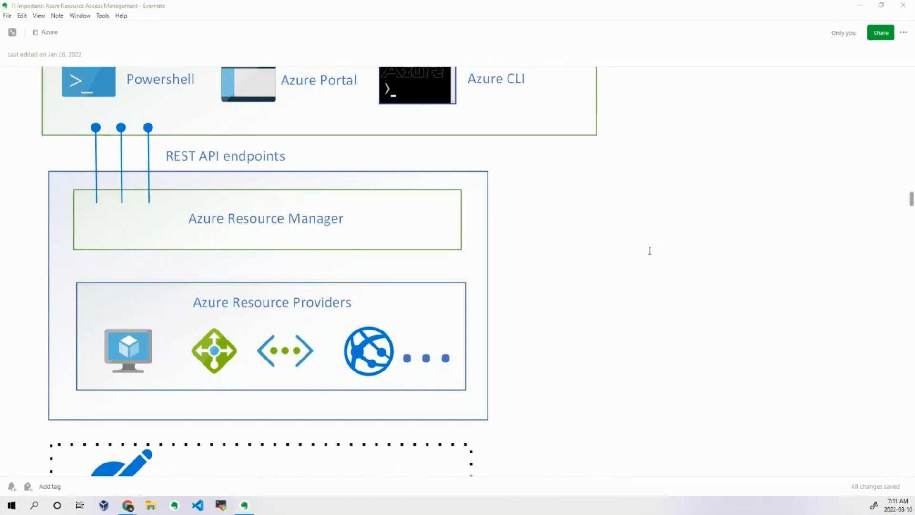
Step: Switch to the Azure portal in Chrome and start creating a Virtual machine from the Compute category of Create a resource
{"action": "key", "text": "alt+Tab"}
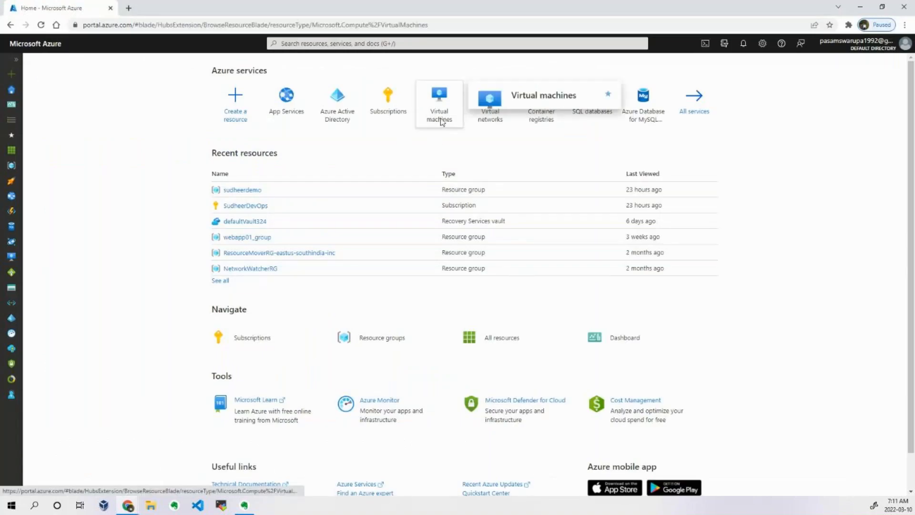
{"action": "left_click", "coordinate": [436, 117]}
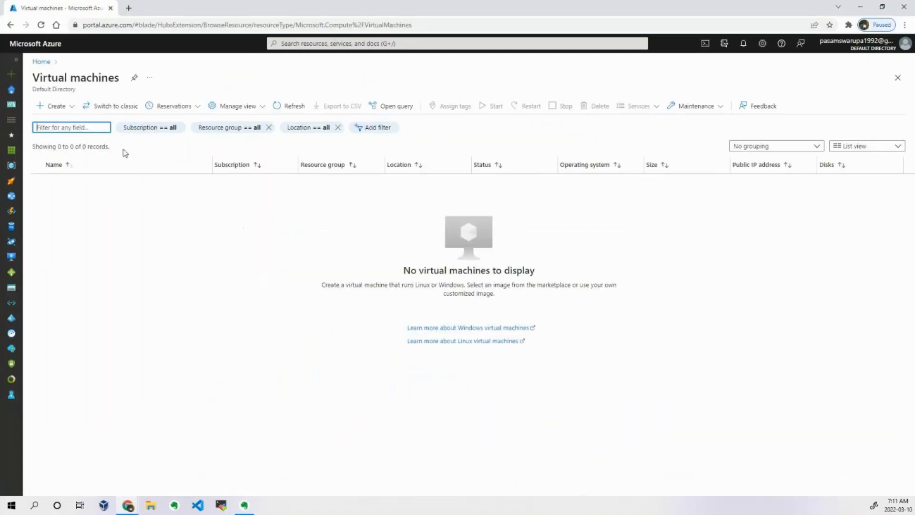
{"action": "left_click", "coordinate": [62, 108]}
{"action": "left_click", "coordinate": [102, 236]}
{"action": "left_click", "coordinate": [11, 74]}
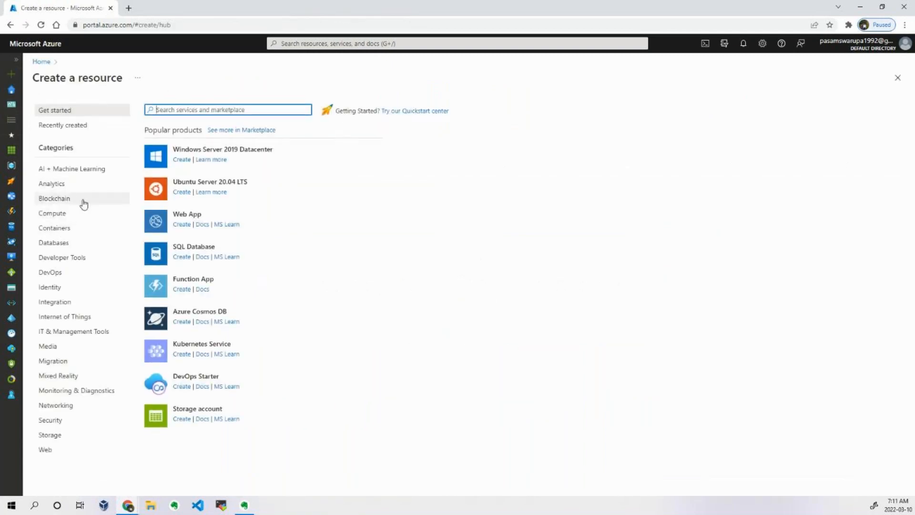
{"action": "left_click", "coordinate": [57, 213]}
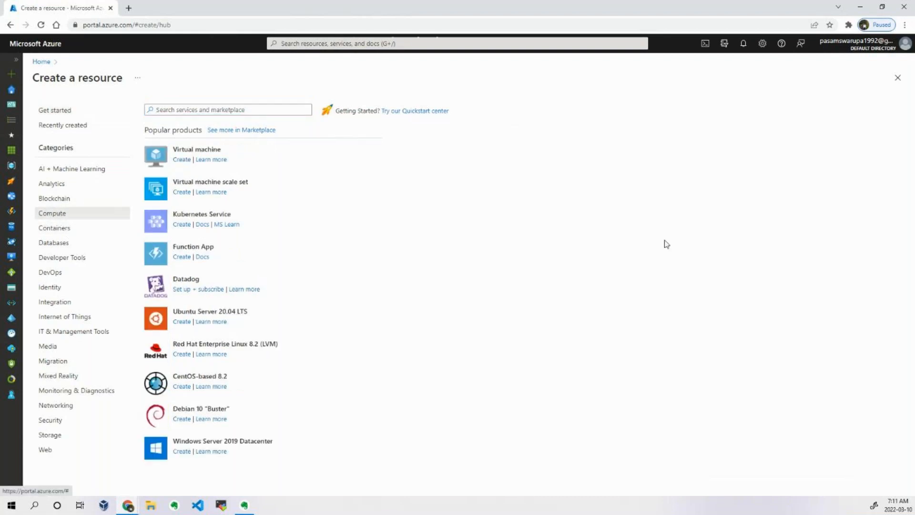
{"action": "left_click", "coordinate": [181, 159]}
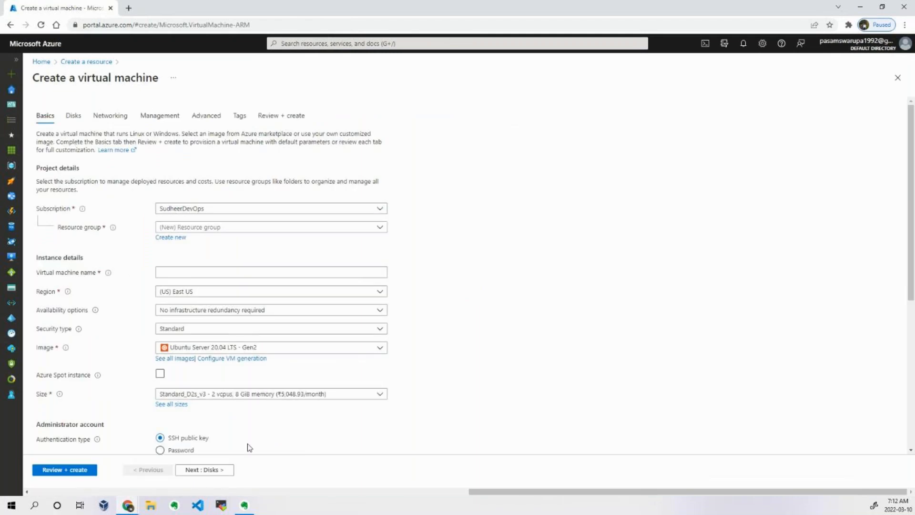
Step: Select the existing resource group sudheerdemo and name the virtual machine ubuntudemoserver
{"action": "left_click", "coordinate": [227, 228]}
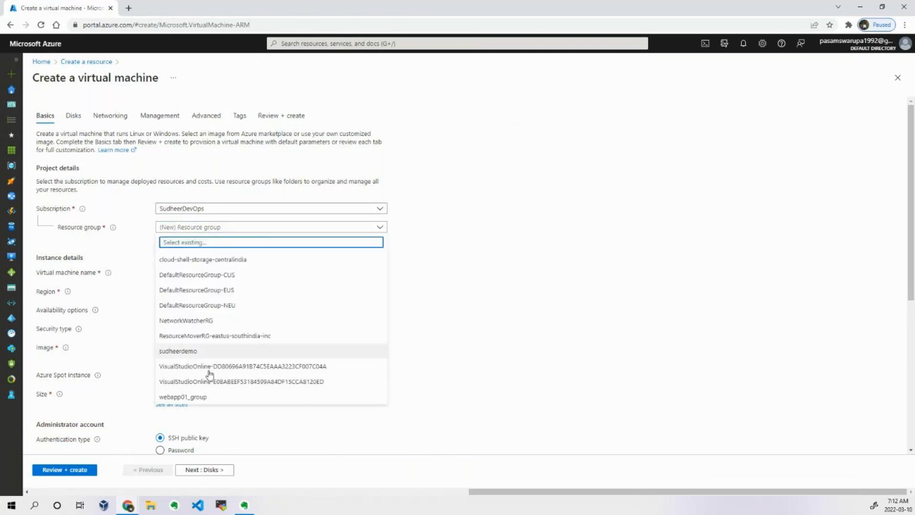
{"action": "left_click", "coordinate": [204, 351]}
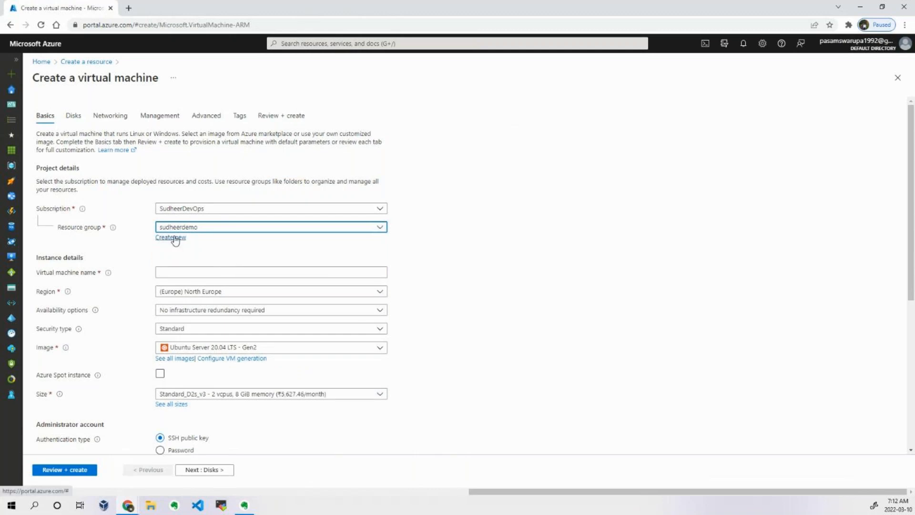
{"action": "left_click", "coordinate": [183, 272]}
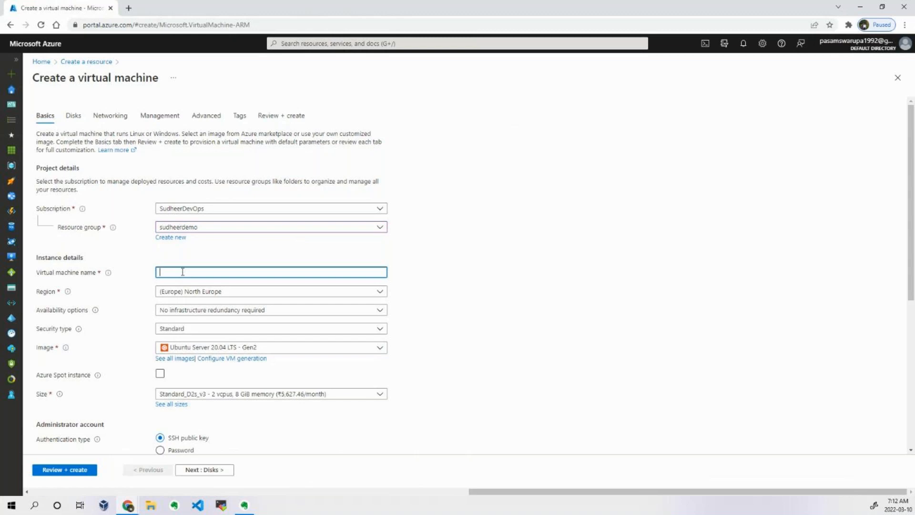
{"action": "type", "text": "ubuntudemoserver"}
Step: Set the administrator account's authentication type to Password and enter testuser as the username
{"action": "scroll", "coordinate": [277, 401], "scroll_direction": "down", "scroll_amount": 1}
{"action": "scroll", "coordinate": [277, 404], "scroll_direction": "down", "scroll_amount": 5}
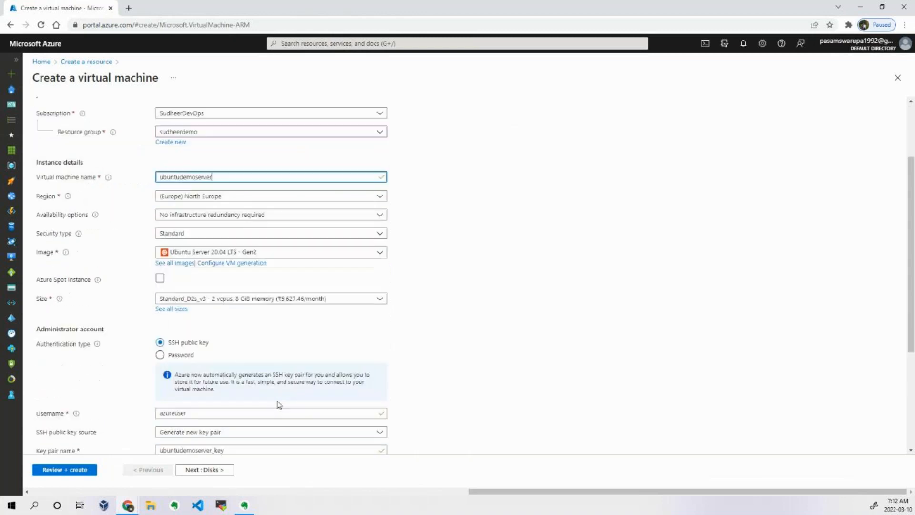
{"action": "left_click", "coordinate": [198, 220]}
{"action": "left_click", "coordinate": [219, 240]}
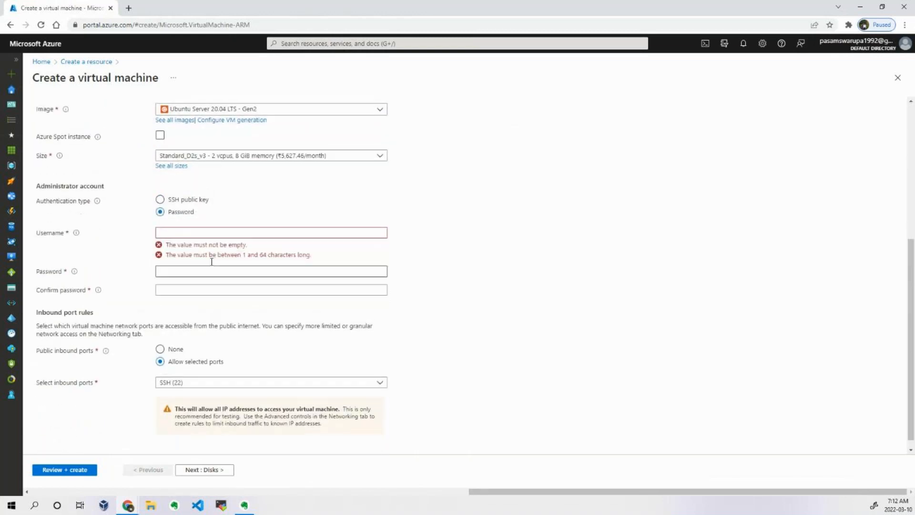
{"action": "type", "text": "testuser"}
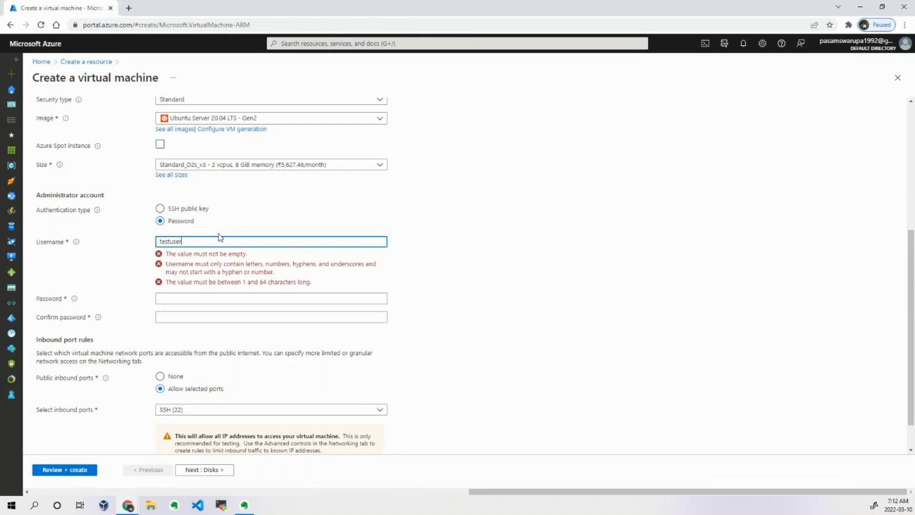
Step: Enter the administrator account password and repeat it in the confirmation field
{"action": "key", "text": "Tab"}
{"action": "type", "text": "*****"}
{"action": "key", "text": "BackSpace"}
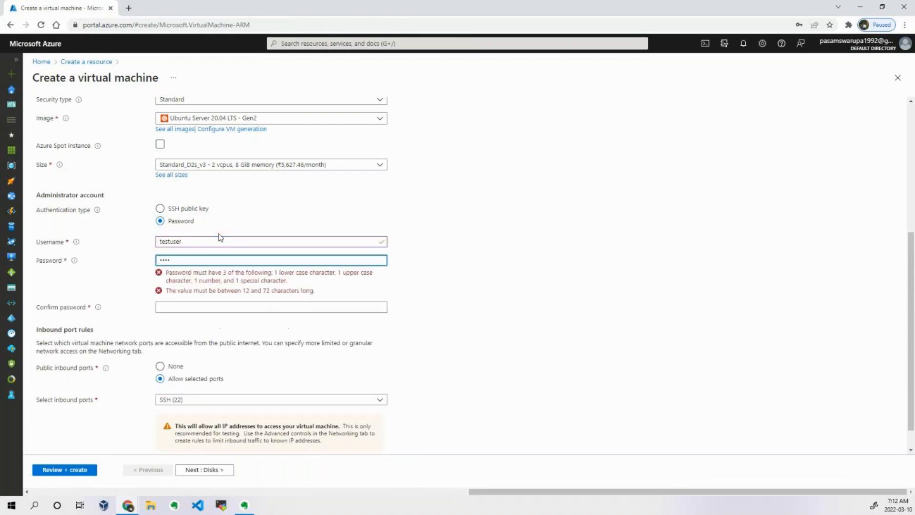
{"action": "key", "text": "BackSpace"}
{"action": "key", "text": "BackSpace"}
{"action": "key", "text": "BackSpace"}
{"action": "type", "text": "*******"}
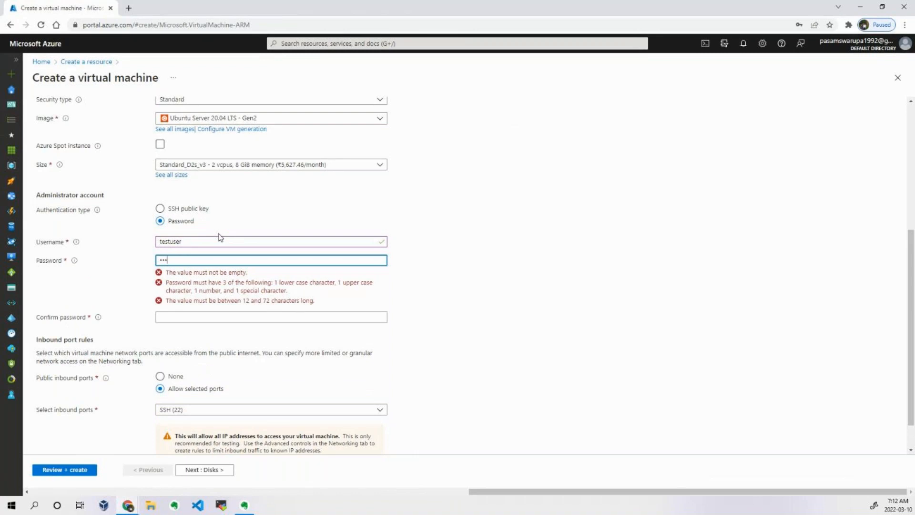
{"action": "type", "text": "*"}
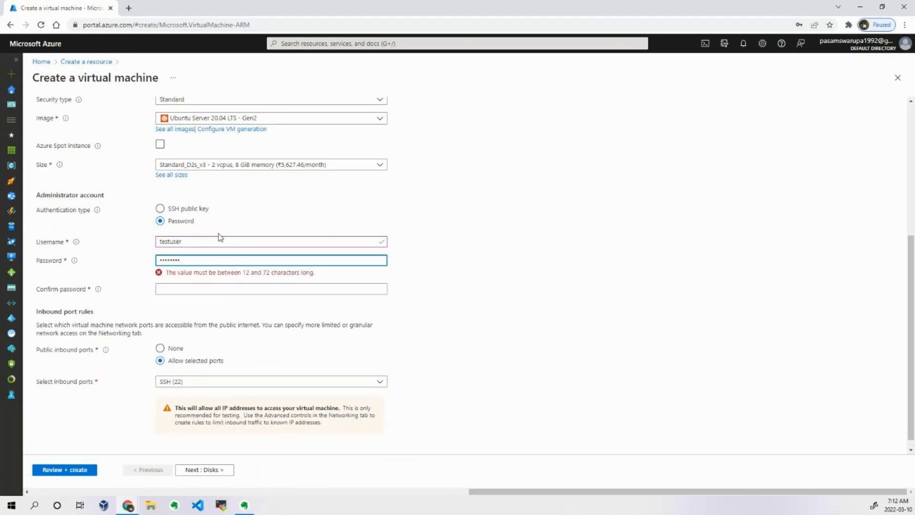
{"action": "type", "text": "***"}
{"action": "key", "text": "Tab"}
{"action": "type", "text": "*******"}
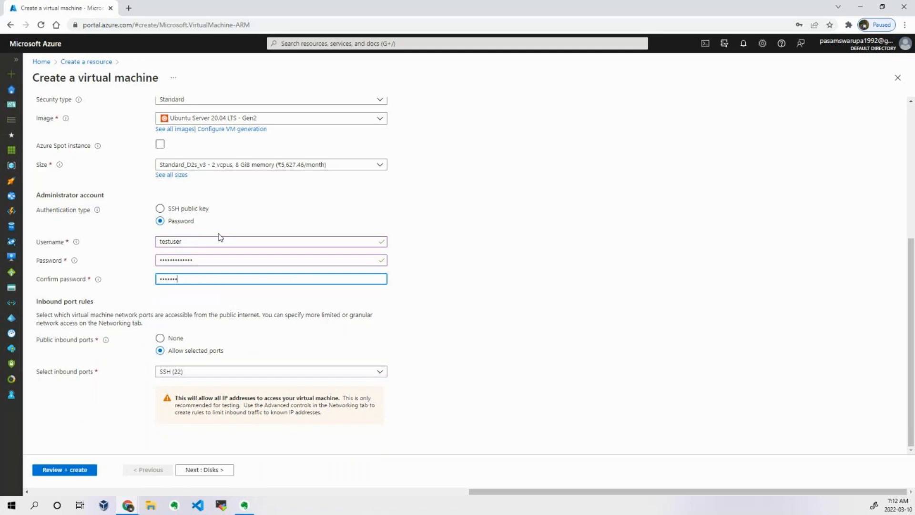
{"action": "type", "text": "****"}
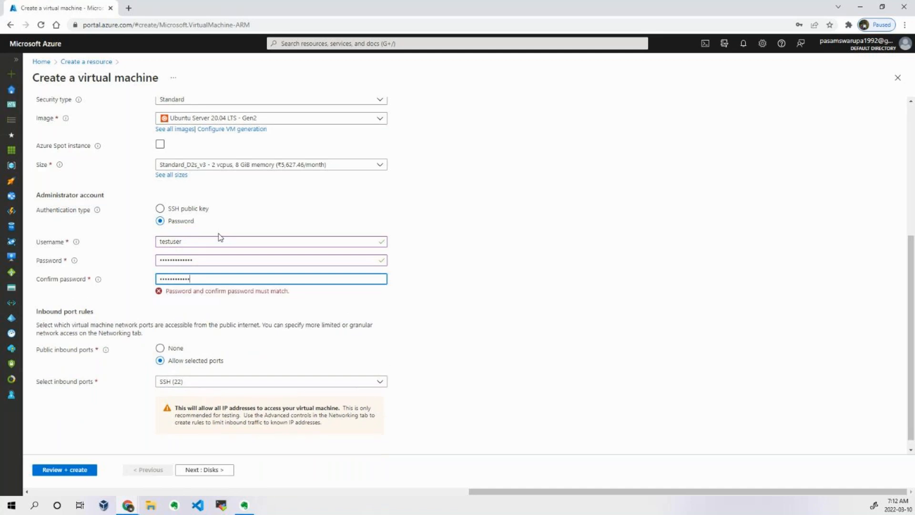
{"action": "type", "text": "**"}
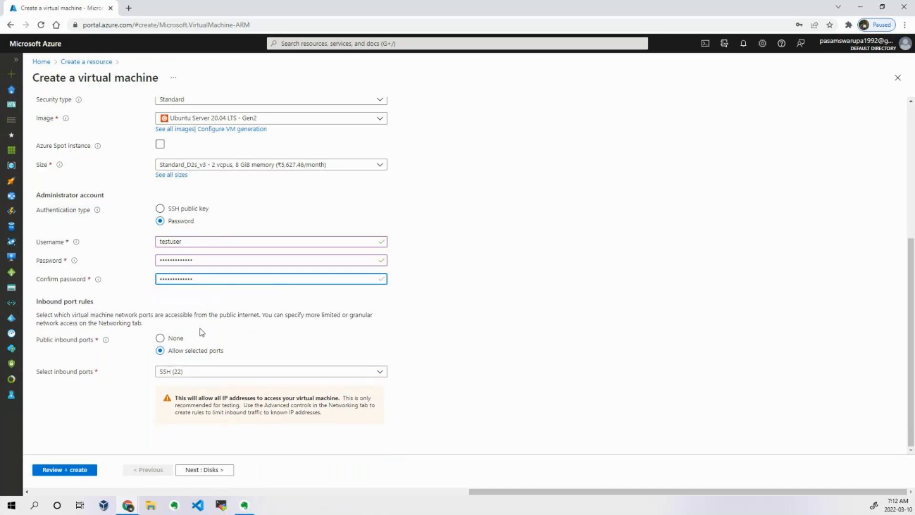
Step: Go through the Disks, Networking, Management and Advanced settings without changes, and run the final review of the virtual machine
{"action": "left_click", "coordinate": [214, 470]}
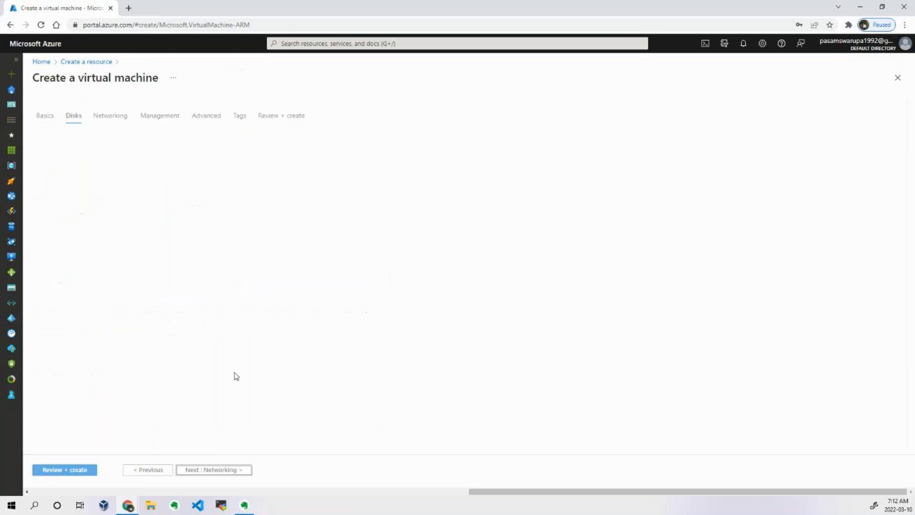
{"action": "left_click", "coordinate": [113, 117]}
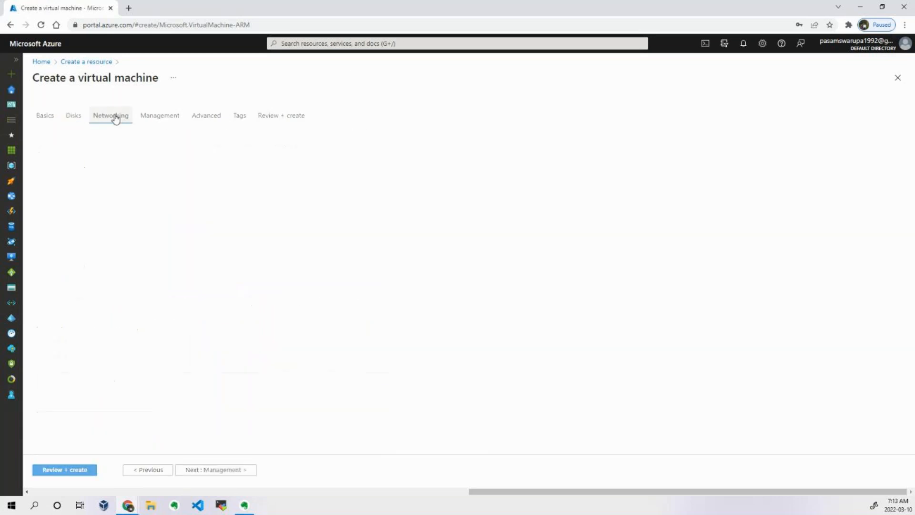
{"action": "left_click", "coordinate": [160, 118]}
{"action": "left_click", "coordinate": [211, 117]}
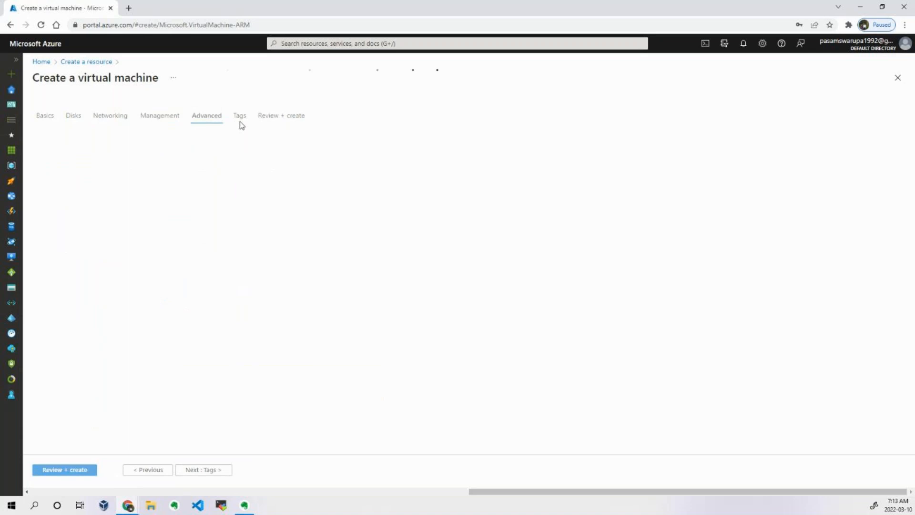
{"action": "left_click", "coordinate": [78, 472]}
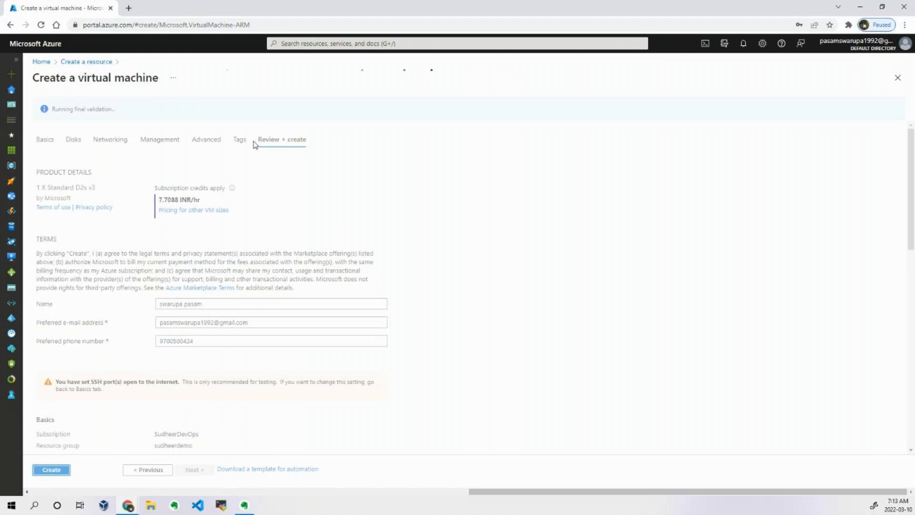
Step: Compare the Azure Resource Manager and Resource Providers diagram in Evernote with the validation result of the virtual machine in Chrome
{"action": "key", "text": "alt+Tab"}
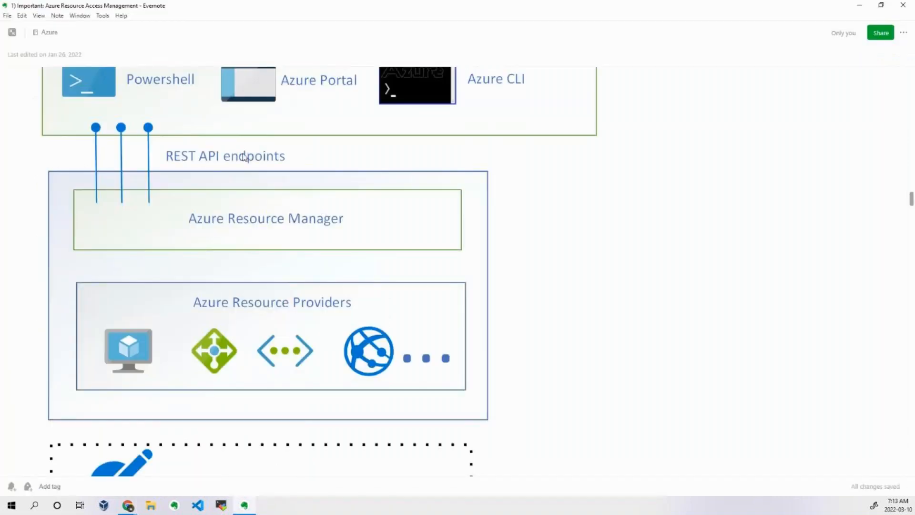
{"action": "scroll", "coordinate": [234, 188], "scroll_direction": "up", "scroll_amount": 2}
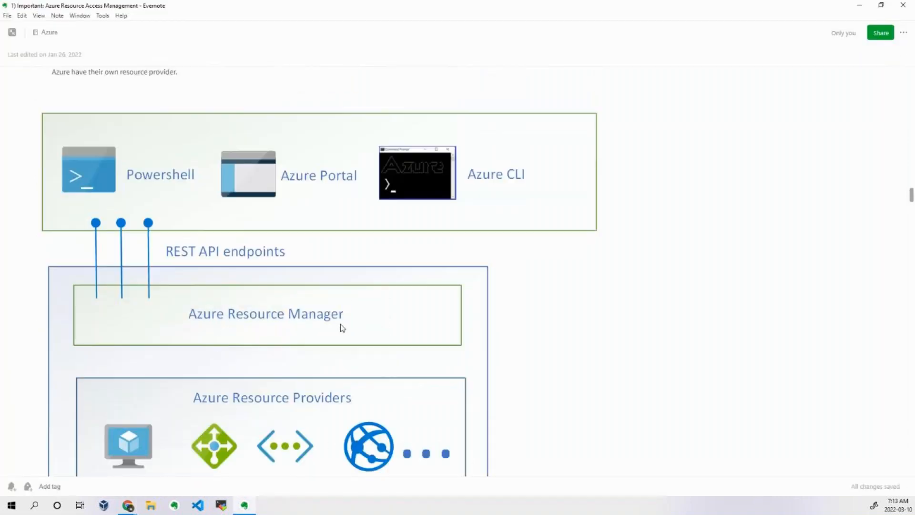
{"action": "key", "text": "alt+Tab"}
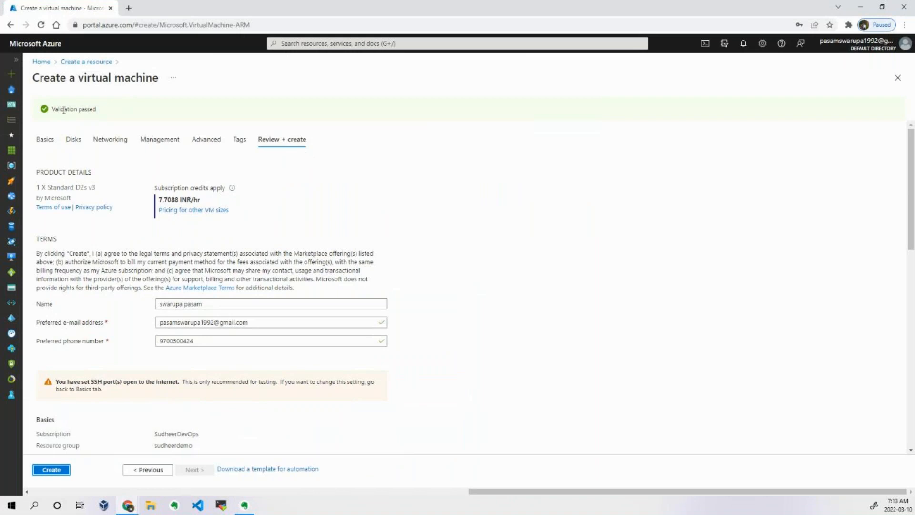
{"action": "left_click_drag", "start_coordinate": [51, 109], "coordinate": [153, 117]}
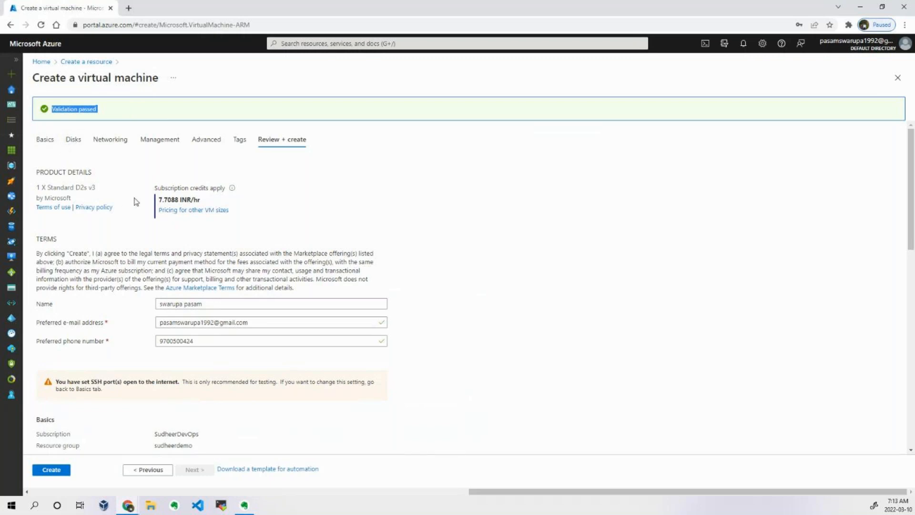
{"action": "left_click", "coordinate": [82, 110]}
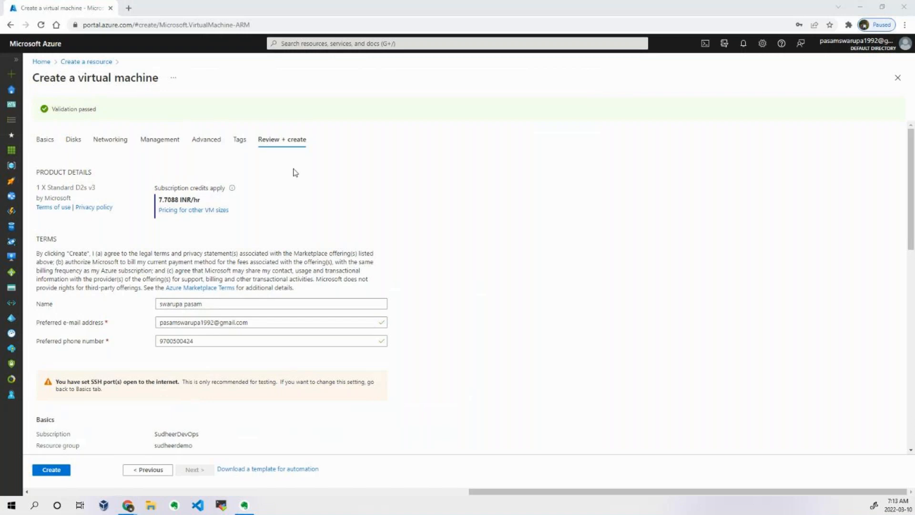
{"action": "scroll", "coordinate": [295, 325], "scroll_direction": "down", "scroll_amount": 3}
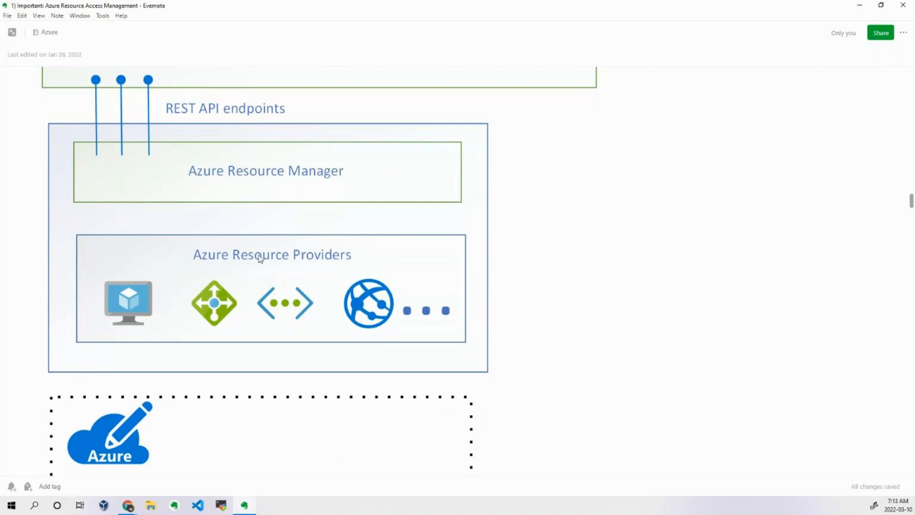
Step: Return to Chrome, create the virtual machine, and check the subscription, resource group and start time of its deployment
{"action": "key", "text": "alt+Tab"}
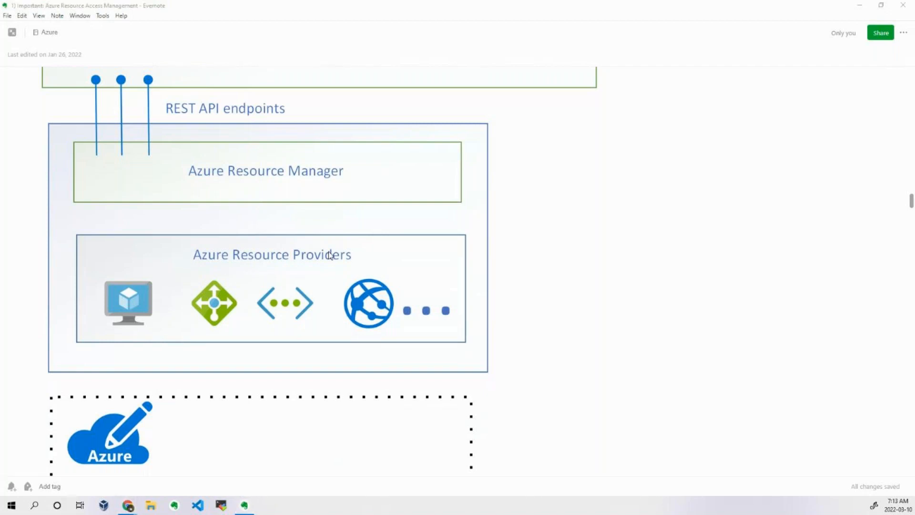
{"action": "left_click", "coordinate": [56, 471]}
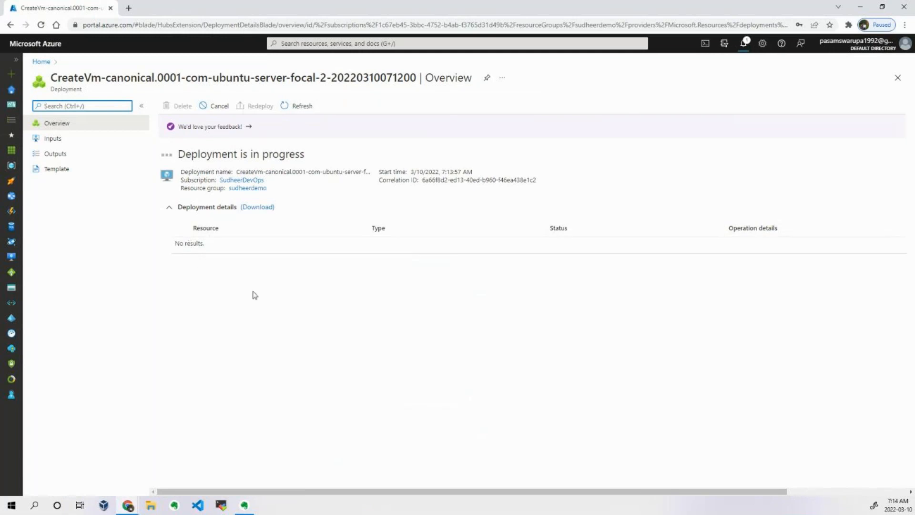
{"action": "triple_click", "coordinate": [199, 181]}
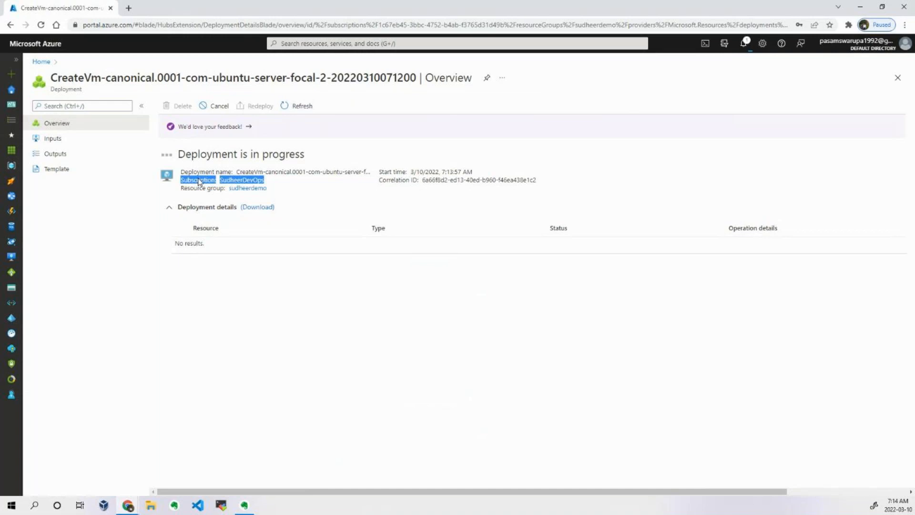
{"action": "triple_click", "coordinate": [197, 189]}
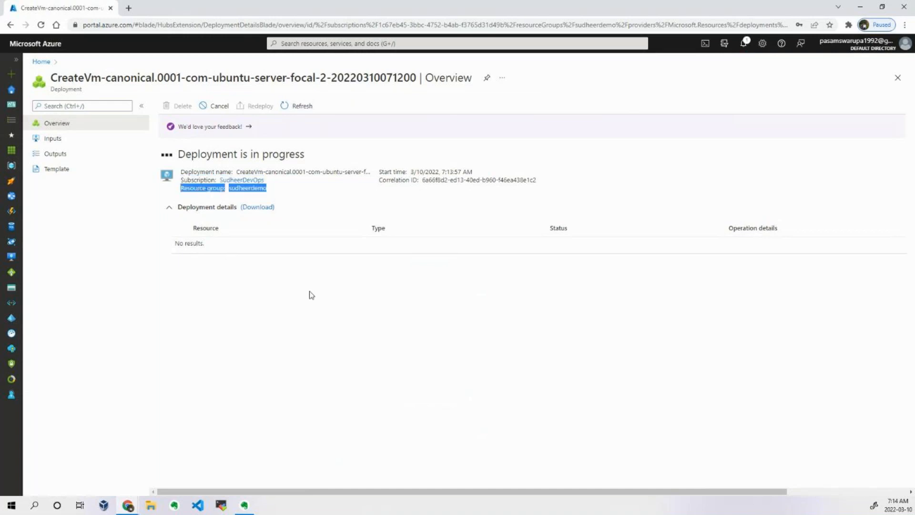
{"action": "left_click", "coordinate": [392, 174]}
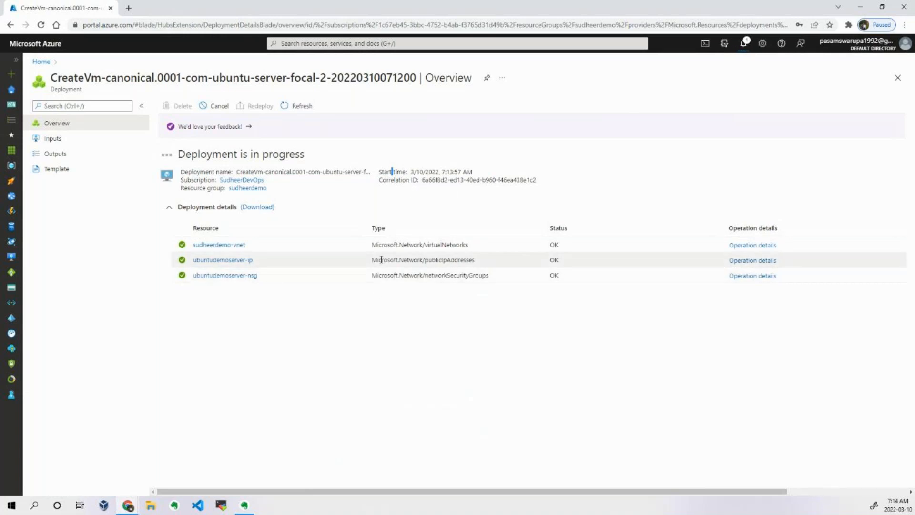
Step: Highlight the Microsoft.Network provider in the type of sudheerdemo-vnet, and collapse the deployment details
{"action": "left_click_drag", "start_coordinate": [373, 244], "coordinate": [423, 253]}
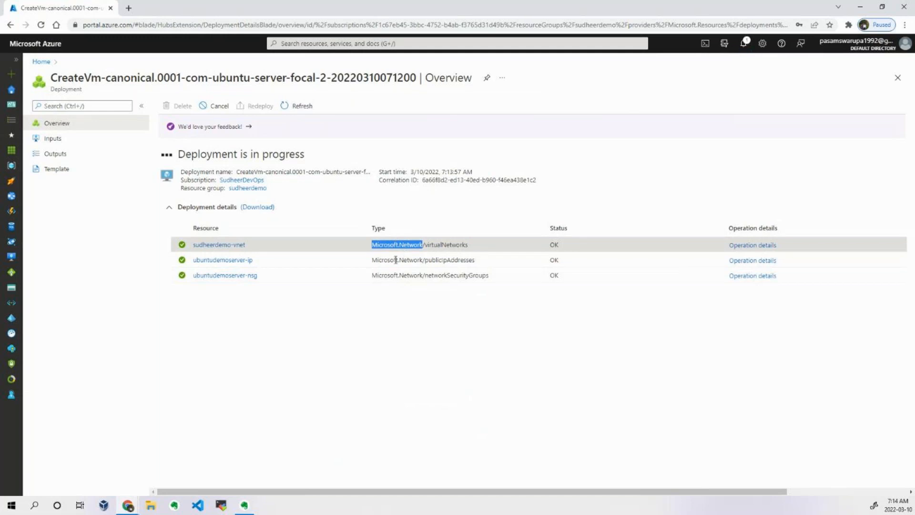
{"action": "left_click", "coordinate": [442, 216]}
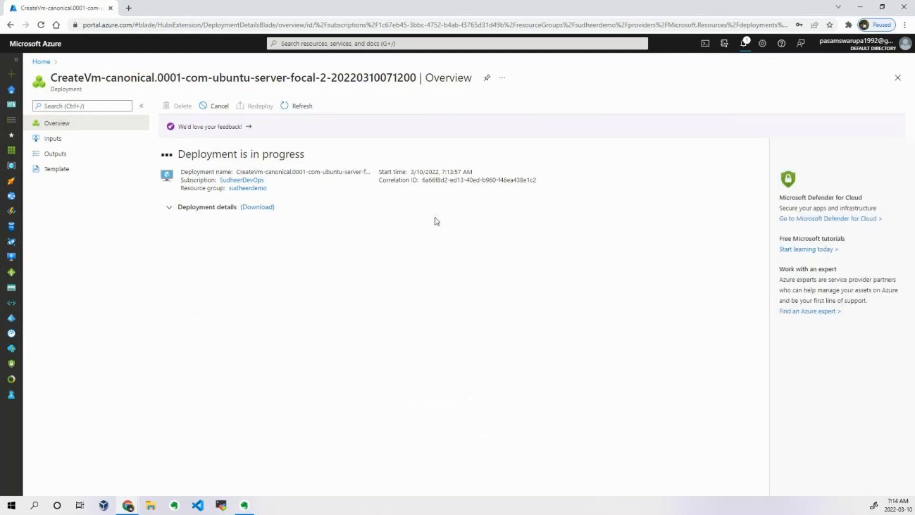
{"action": "left_click", "coordinate": [434, 215]}
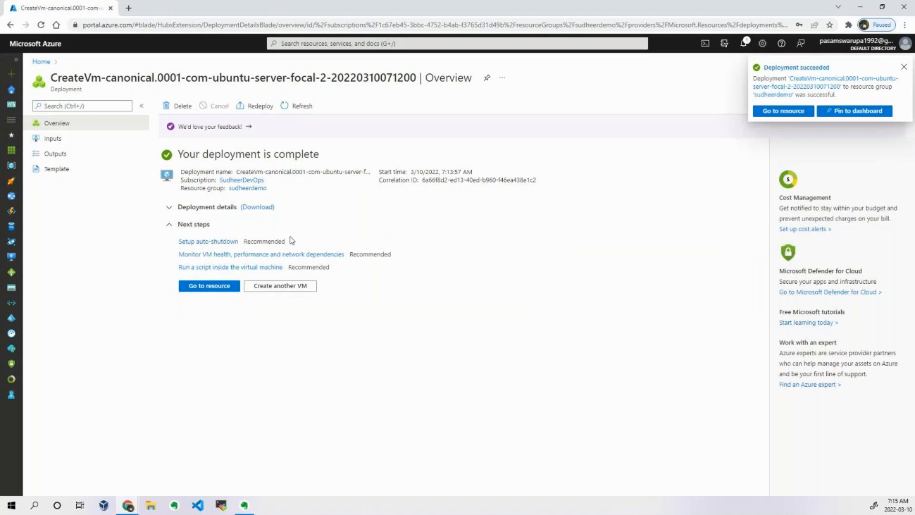
Step: Expand the deployment details and compare the listed resource types with the Azure Resource Providers diagram in Evernote, ending back in Chrome
{"action": "left_click", "coordinate": [292, 210]}
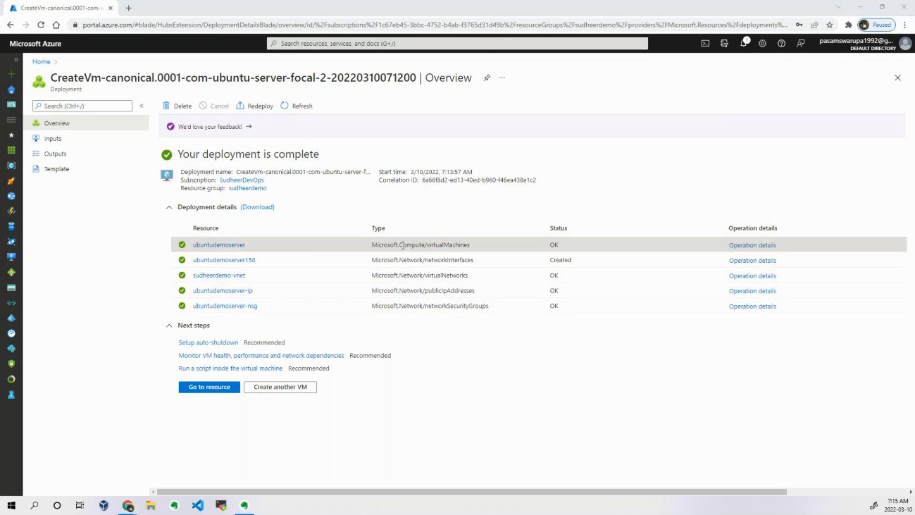
{"action": "key", "text": "alt+Tab"}
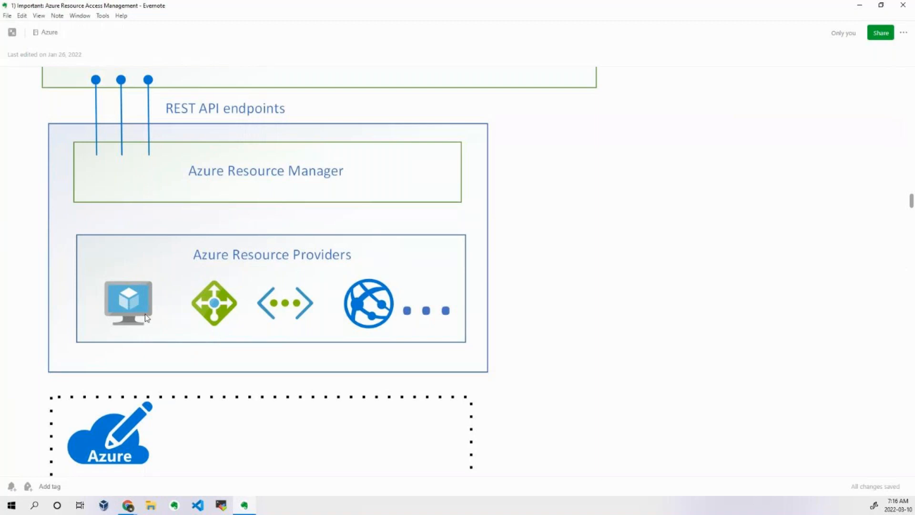
{"action": "key", "text": "alt+Tab"}
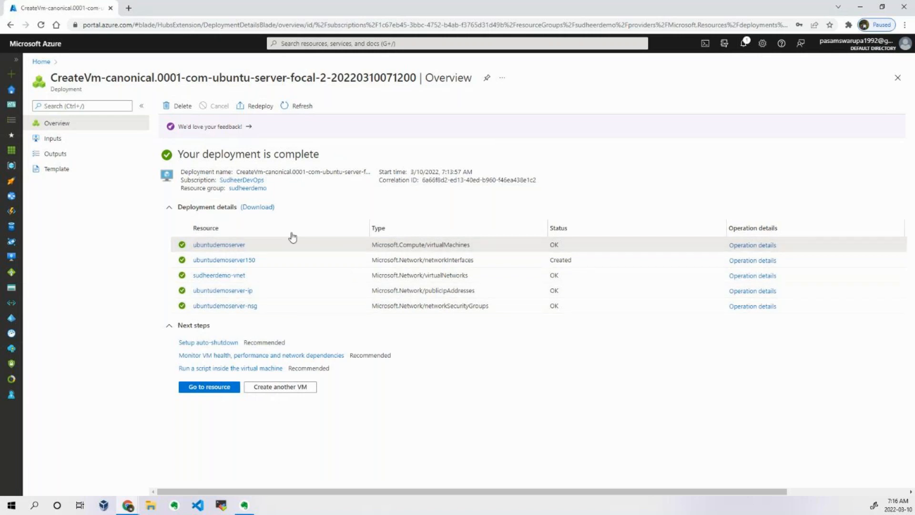
Step: View and refresh the overview of the deployed ubuntudemoserver virtual machine, and return to the deployment with its details expanded
{"action": "left_click", "coordinate": [216, 383]}
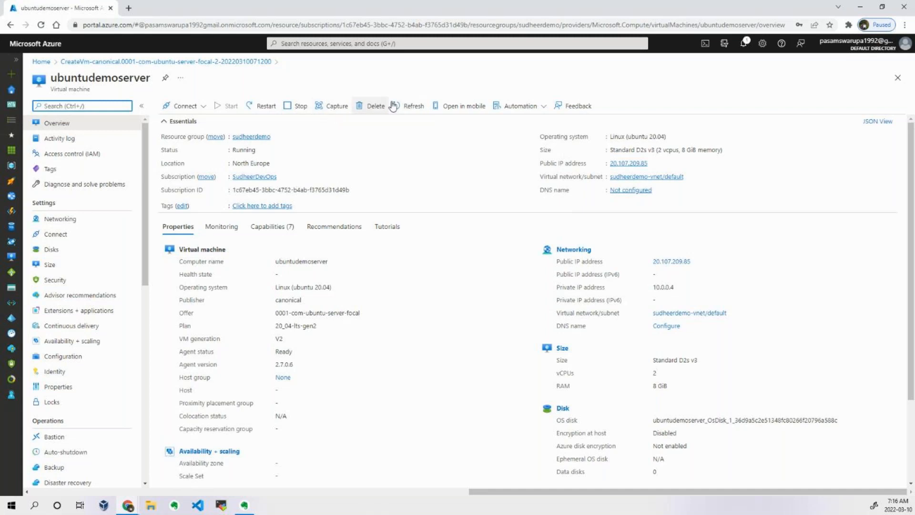
{"action": "left_click", "coordinate": [409, 112]}
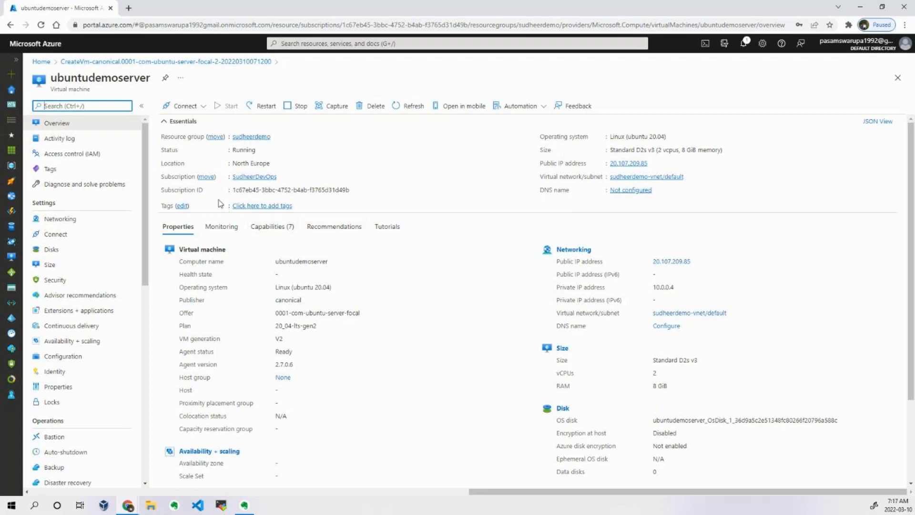
{"action": "left_click", "coordinate": [11, 26]}
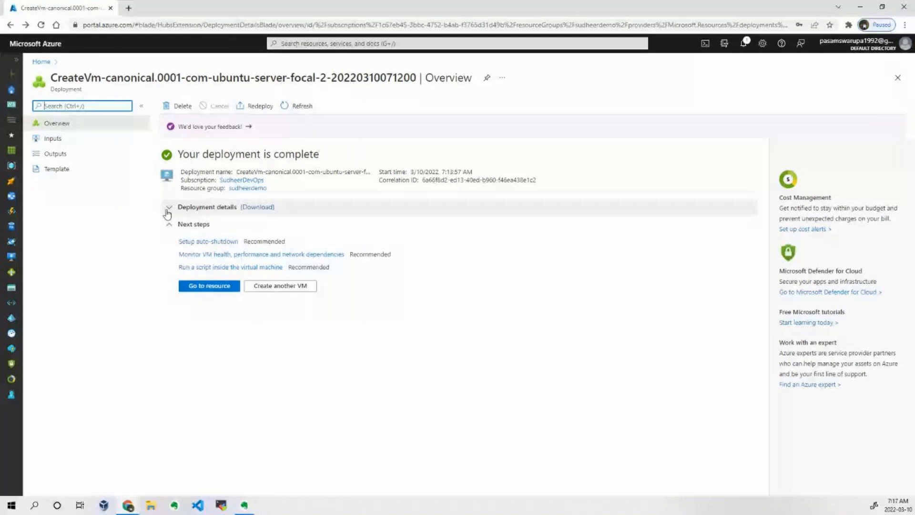
{"action": "left_click", "coordinate": [167, 209]}
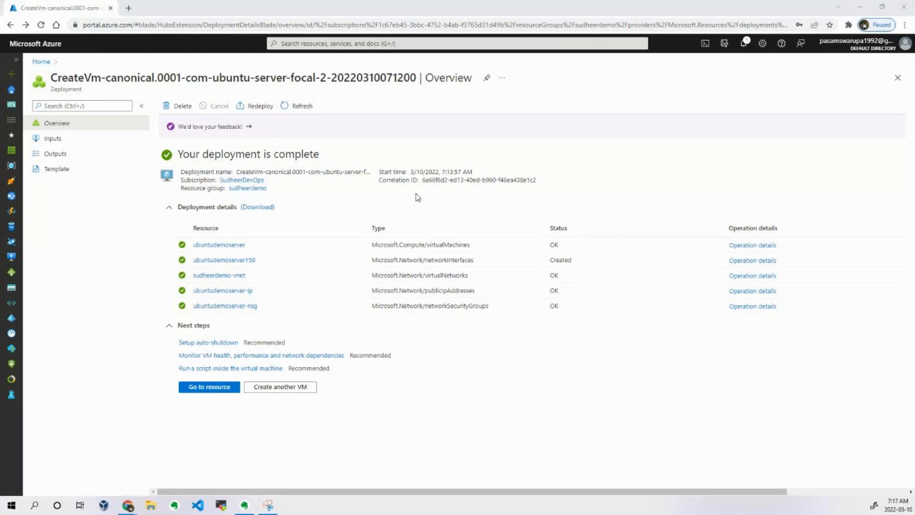
Step: Switch to Evernote and review the diagram from the client tools through Azure Resource Manager and Resource Providers to the subscription and resource group
{"action": "key", "text": "alt+Tab"}
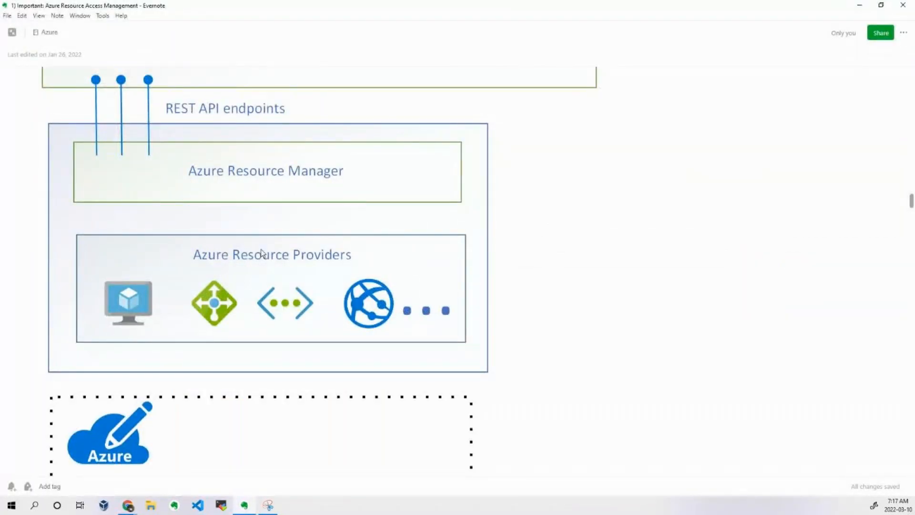
{"action": "scroll", "coordinate": [263, 300], "scroll_direction": "up", "scroll_amount": 2}
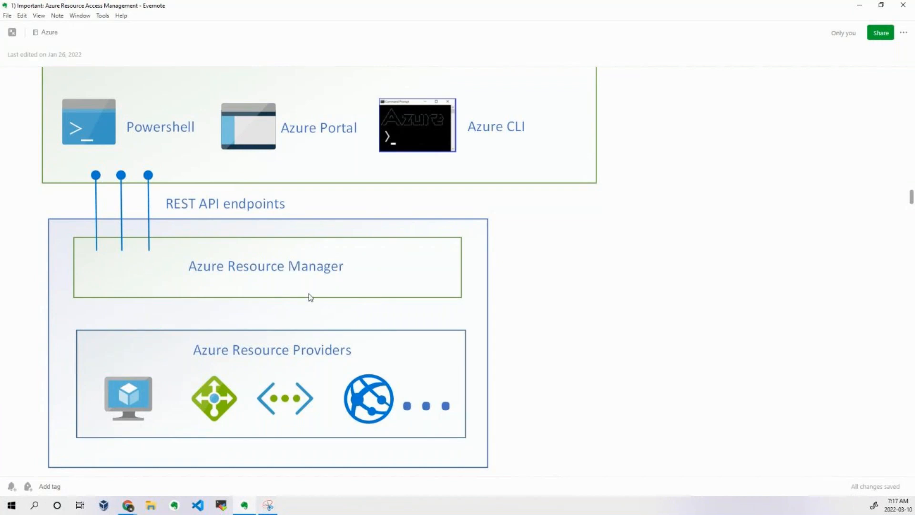
{"action": "scroll", "coordinate": [307, 297], "scroll_direction": "up", "scroll_amount": 1}
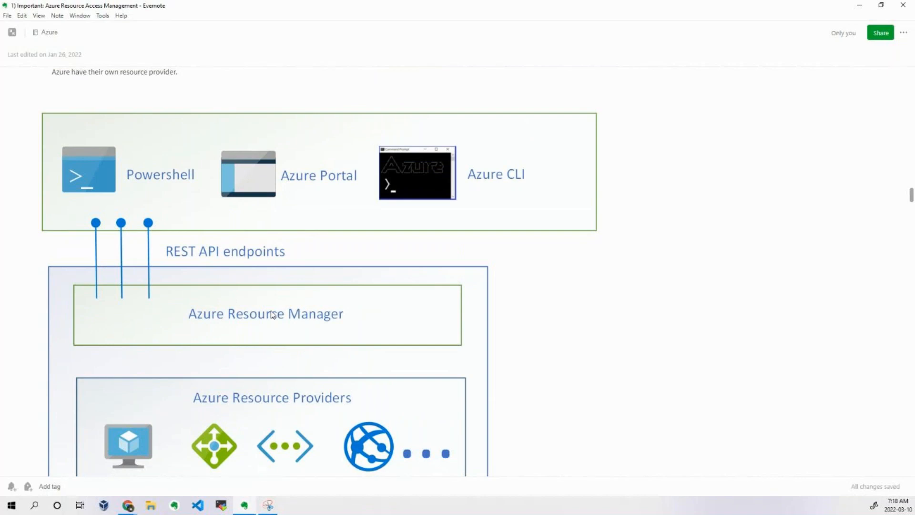
{"action": "scroll", "coordinate": [273, 315], "scroll_direction": "down", "scroll_amount": 2}
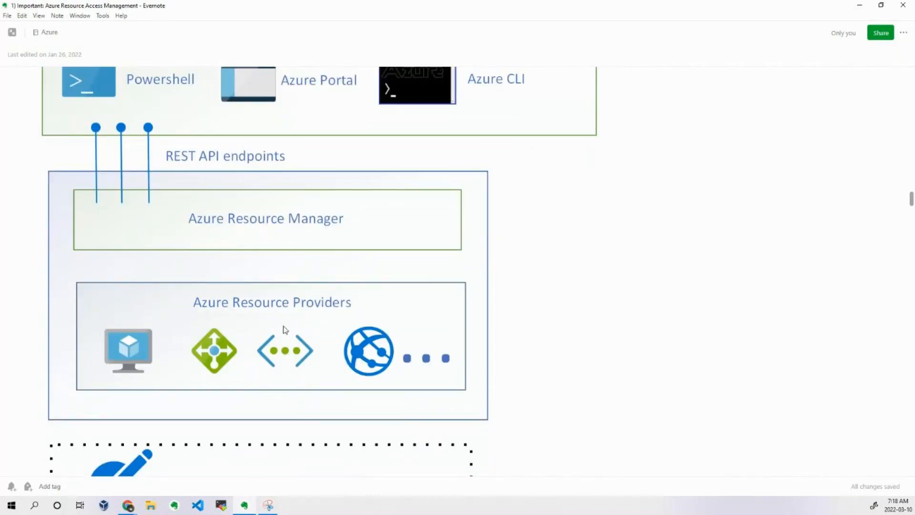
{"action": "scroll", "coordinate": [285, 330], "scroll_direction": "down", "scroll_amount": 10}
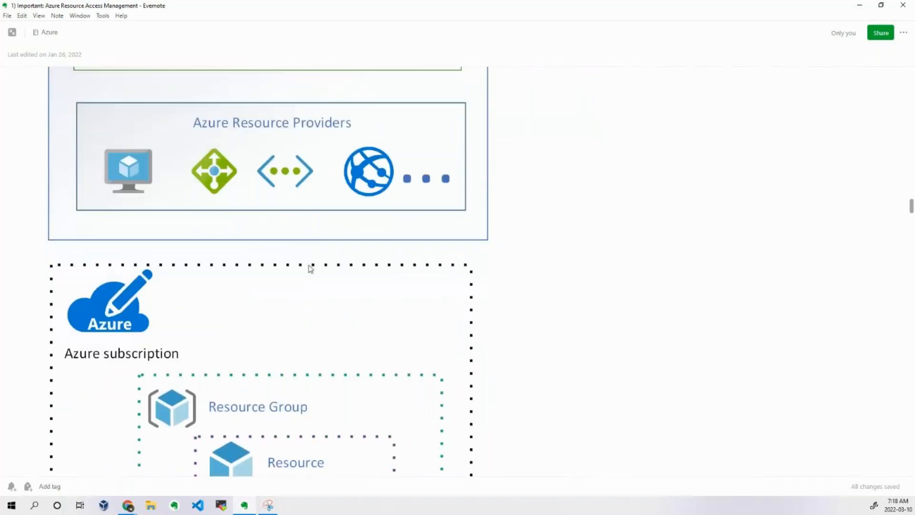
{"action": "scroll", "coordinate": [307, 281], "scroll_direction": "down", "scroll_amount": 6}
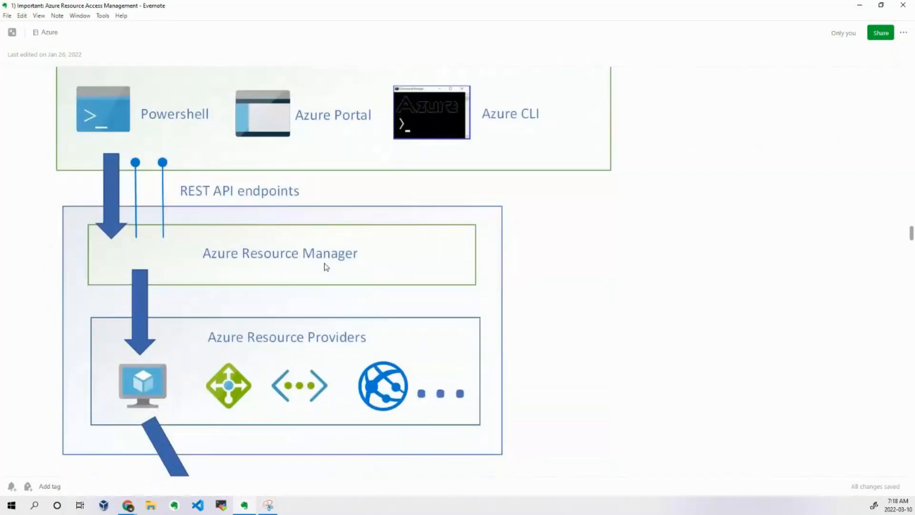
{"action": "scroll", "coordinate": [314, 276], "scroll_direction": "down", "scroll_amount": 8}
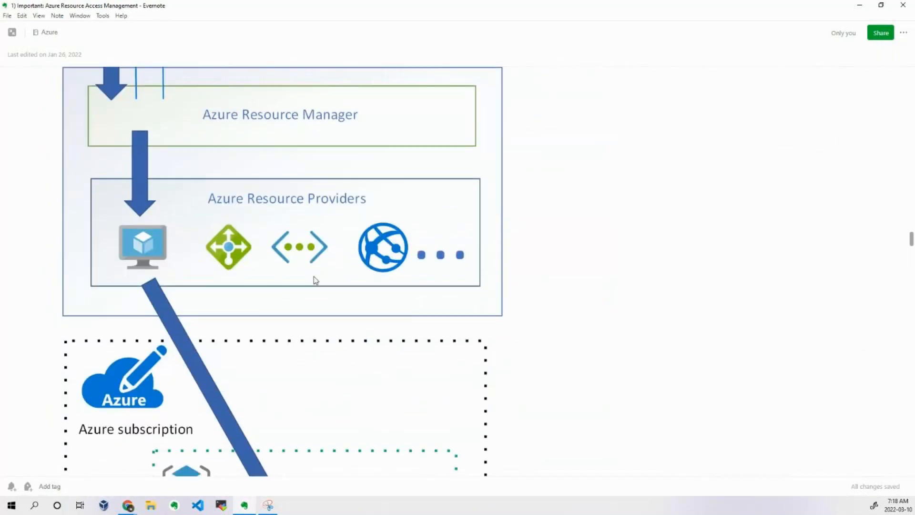
{"action": "scroll", "coordinate": [351, 238], "scroll_direction": "down", "scroll_amount": 1}
Step: Read point 4 on requests to manage a specific resource and examine the PowerShell request path in its diagram
{"action": "scroll", "coordinate": [337, 266], "scroll_direction": "up", "scroll_amount": 10}
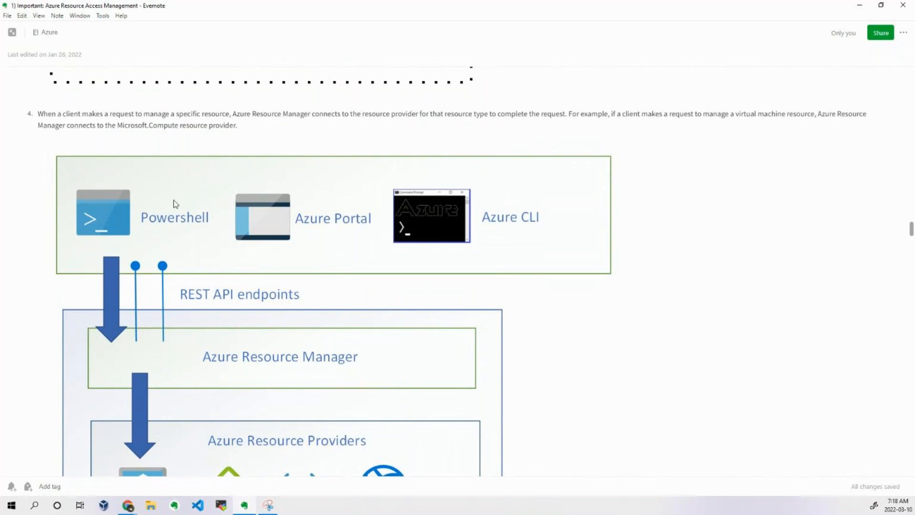
{"action": "scroll", "coordinate": [244, 250], "scroll_direction": "down", "scroll_amount": 2}
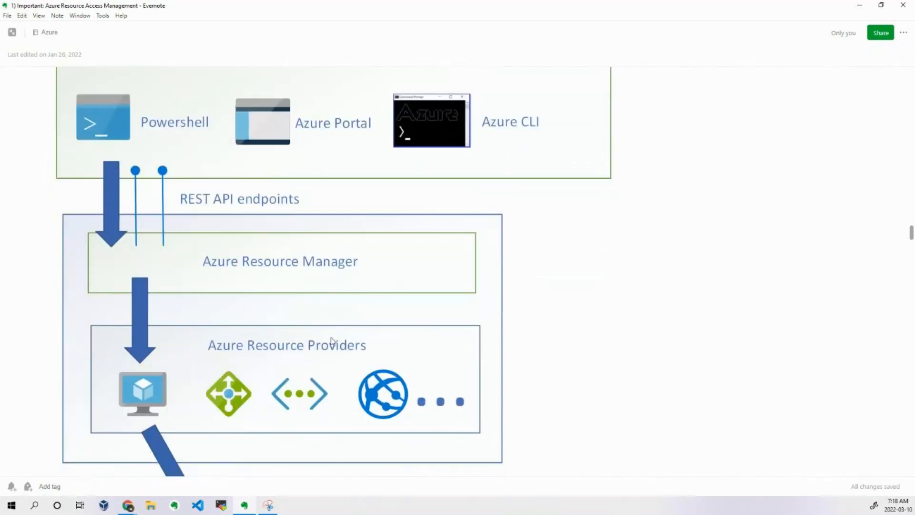
{"action": "scroll", "coordinate": [329, 338], "scroll_direction": "up", "scroll_amount": 1}
{"action": "scroll", "coordinate": [324, 335], "scroll_direction": "up", "scroll_amount": 2}
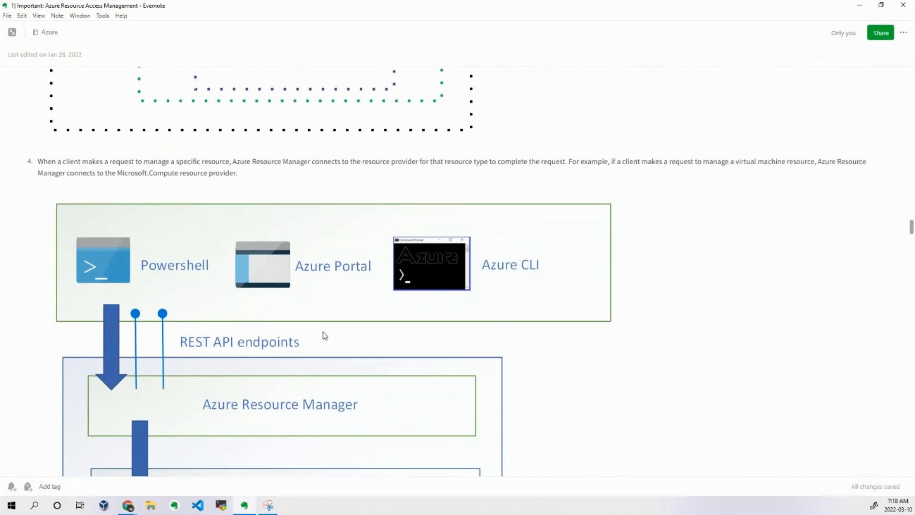
{"action": "scroll", "coordinate": [325, 336], "scroll_direction": "down", "scroll_amount": 1}
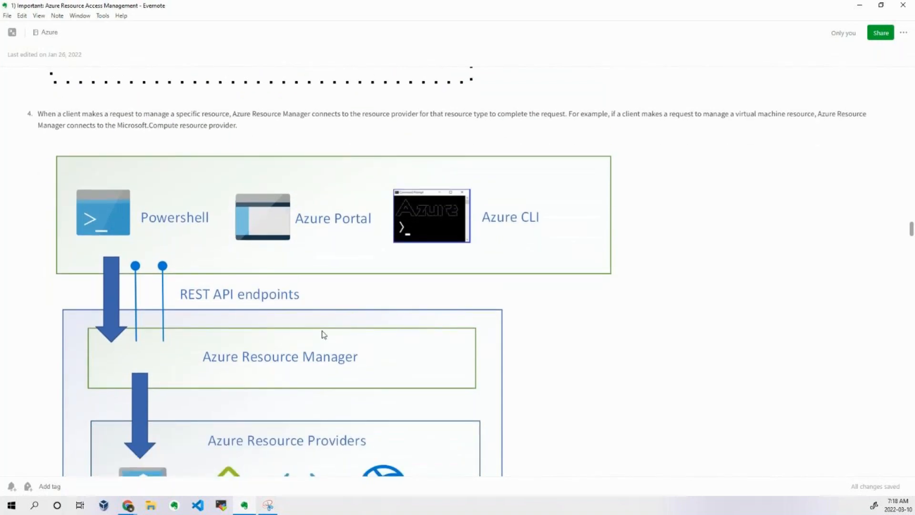
{"action": "scroll", "coordinate": [323, 334], "scroll_direction": "down", "scroll_amount": 1}
{"action": "scroll", "coordinate": [344, 328], "scroll_direction": "up", "scroll_amount": 1}
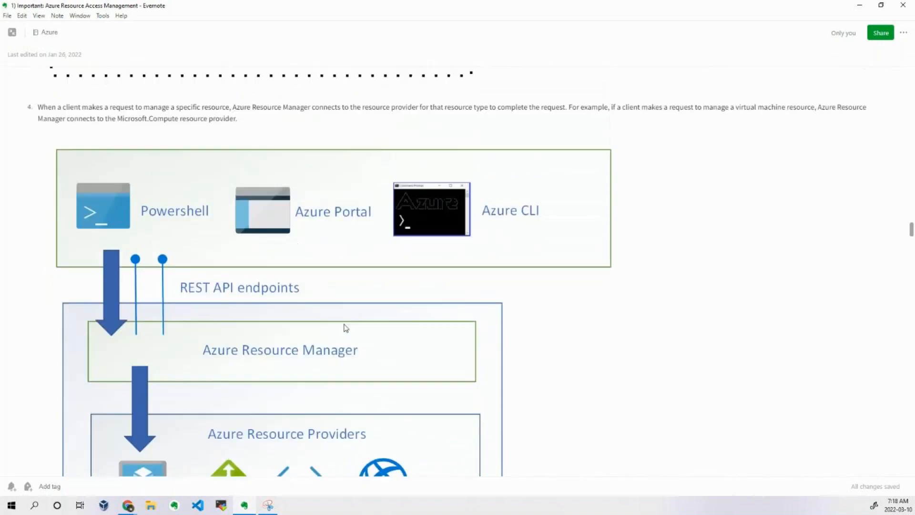
{"action": "scroll", "coordinate": [294, 317], "scroll_direction": "down", "scroll_amount": 1}
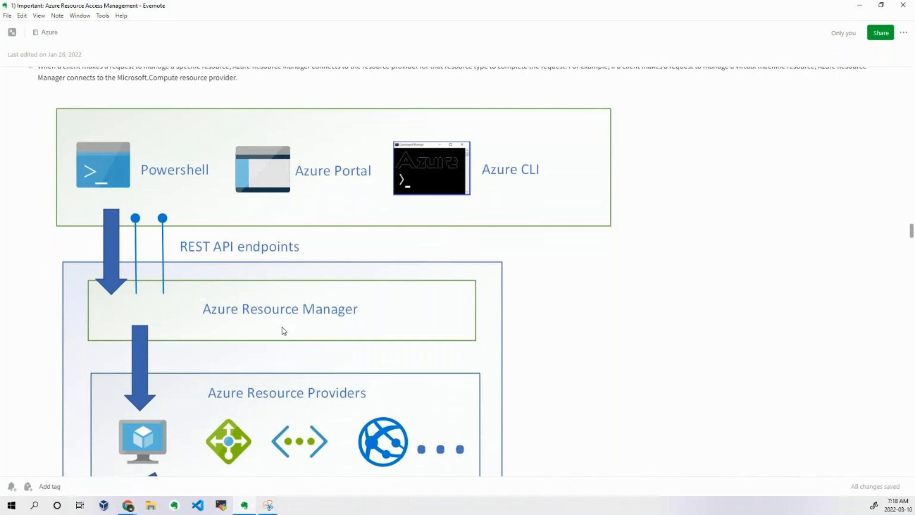
{"action": "scroll", "coordinate": [285, 329], "scroll_direction": "down", "scroll_amount": 2}
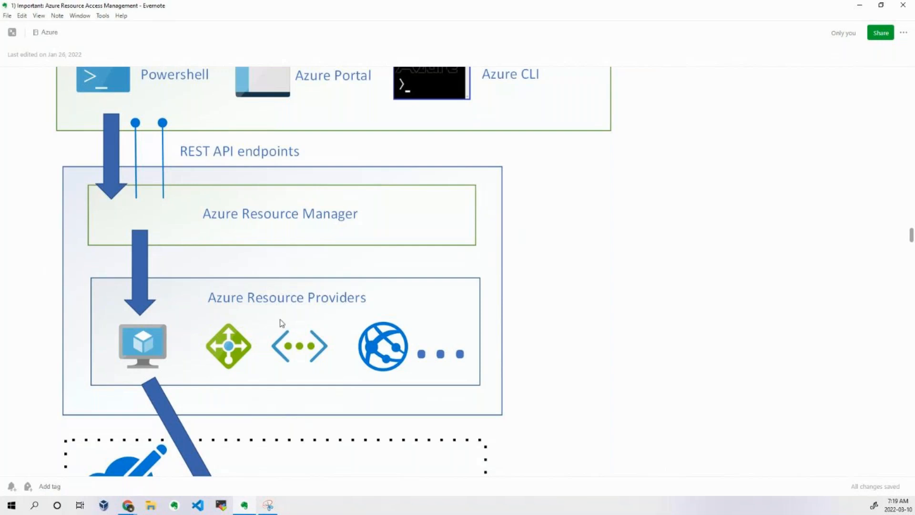
Step: Switch to Chrome and highlight the virtualMachines part of ubuntudemoserver's resource type in the deployment details
{"action": "key", "text": "alt+Tab"}
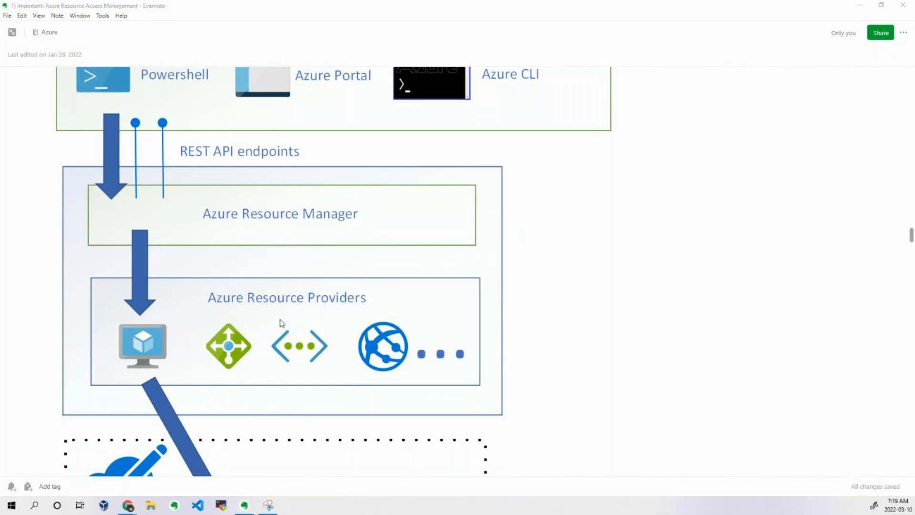
{"action": "key", "text": "alt+Tab"}
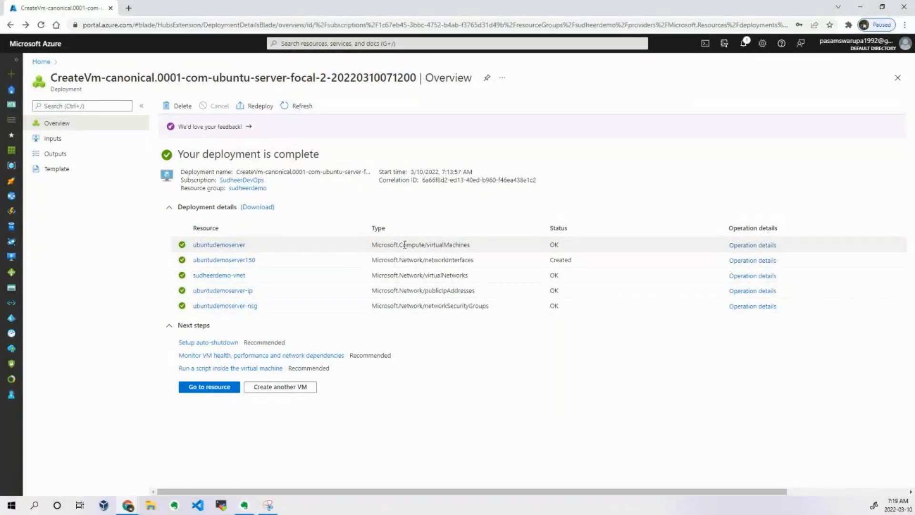
{"action": "left_click_drag", "start_coordinate": [373, 244], "coordinate": [473, 245]}
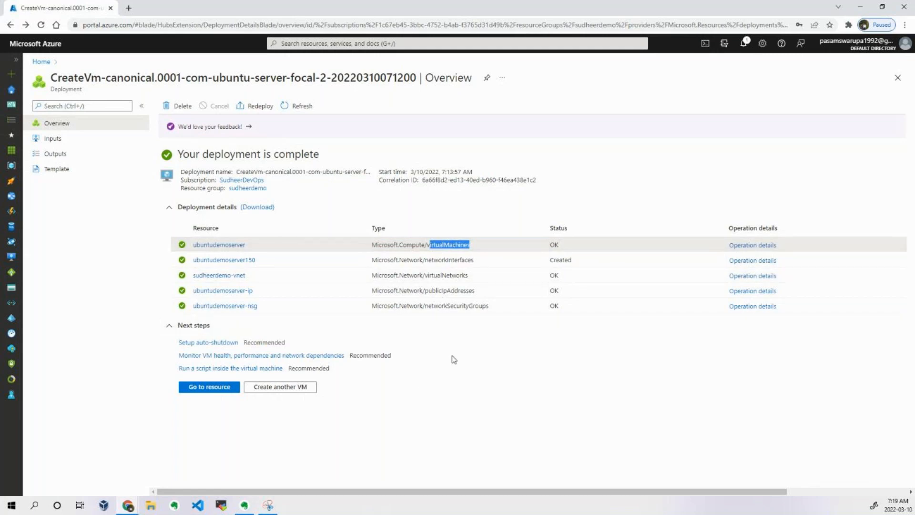
Step: Return to Evernote and go over the point 4 diagram's arrows between the client tools, Azure Resource Manager and Azure Resource Providers
{"action": "key", "text": "alt+Tab"}
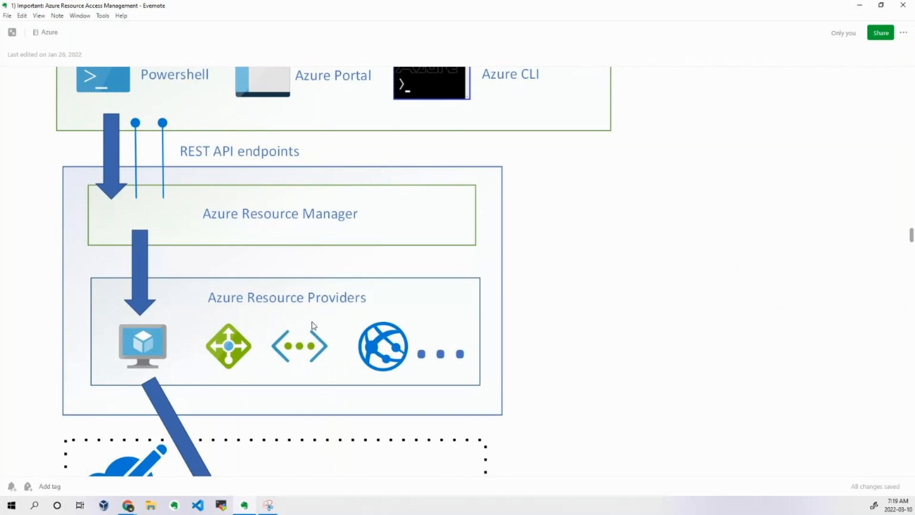
{"action": "scroll", "coordinate": [314, 320], "scroll_direction": "down", "scroll_amount": 2}
{"action": "scroll", "coordinate": [315, 319], "scroll_direction": "down", "scroll_amount": 3}
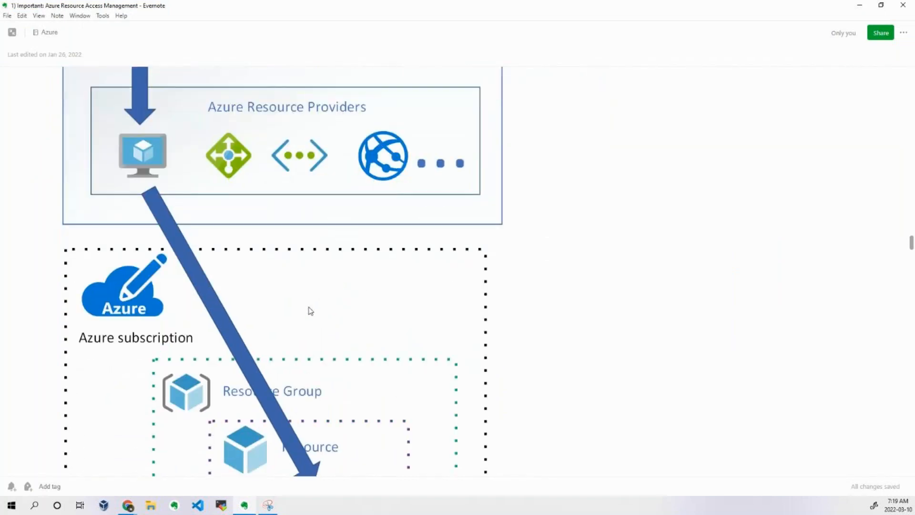
{"action": "scroll", "coordinate": [310, 310], "scroll_direction": "up", "scroll_amount": 3}
{"action": "scroll", "coordinate": [312, 317], "scroll_direction": "up", "scroll_amount": 3}
{"action": "scroll", "coordinate": [313, 321], "scroll_direction": "down", "scroll_amount": 1}
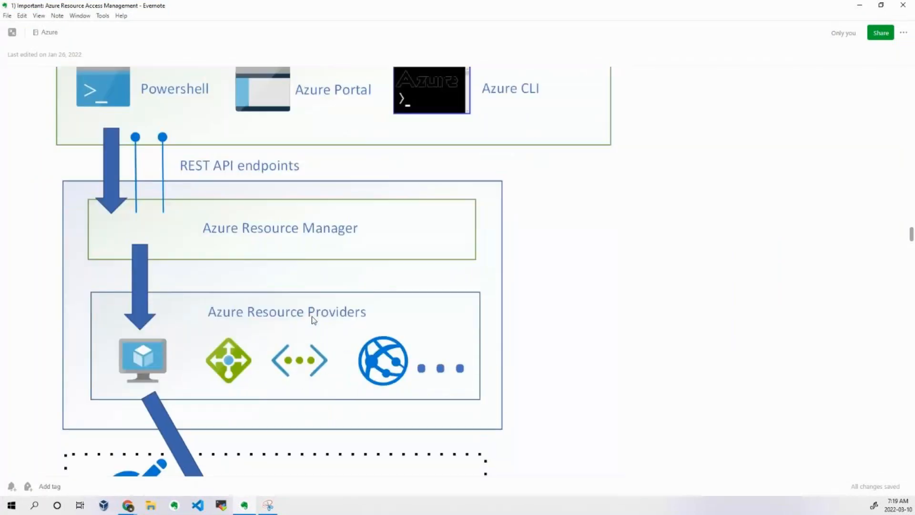
{"action": "scroll", "coordinate": [300, 326], "scroll_direction": "down", "scroll_amount": 2}
{"action": "scroll", "coordinate": [293, 324], "scroll_direction": "down", "scroll_amount": 3}
{"action": "scroll", "coordinate": [286, 306], "scroll_direction": "up", "scroll_amount": 4}
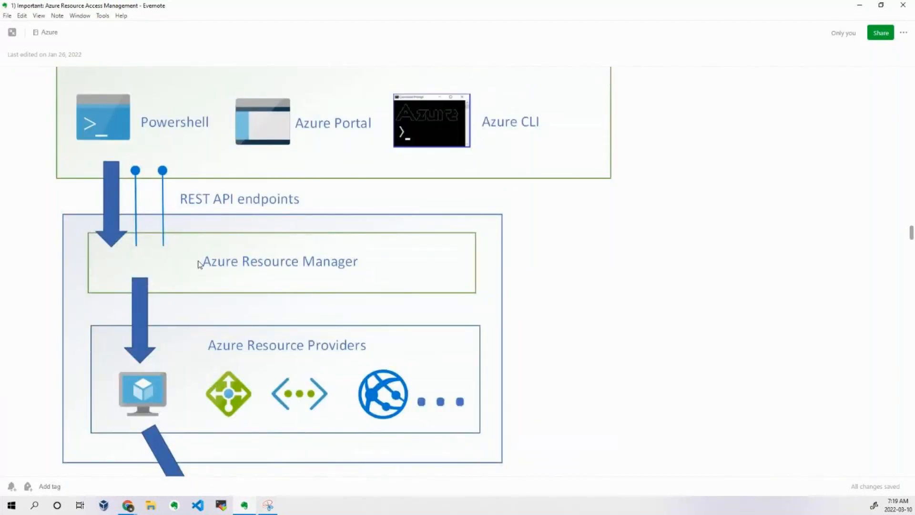
Step: Follow the request arrow from Azure Resource Manager through the compute provider to the virtual machine inside the resource group
{"action": "scroll", "coordinate": [208, 267], "scroll_direction": "down", "scroll_amount": 1}
{"action": "scroll", "coordinate": [207, 267], "scroll_direction": "down", "scroll_amount": 1}
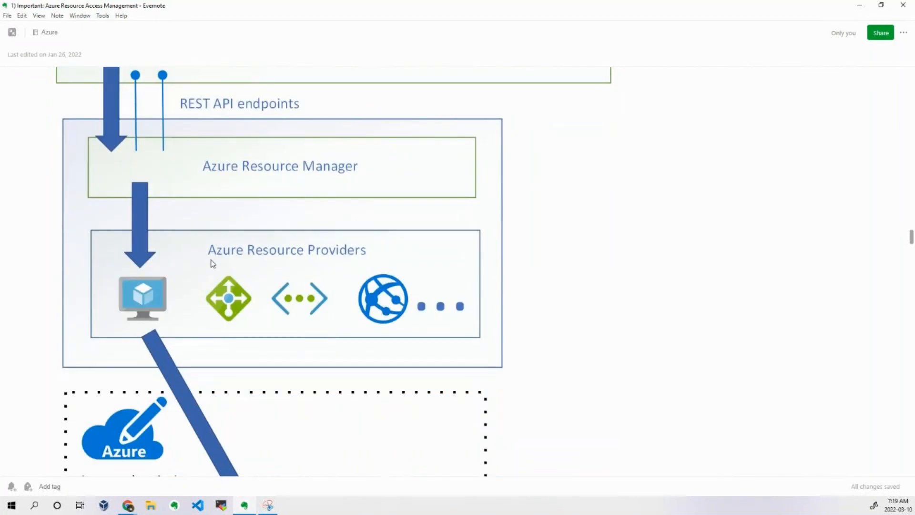
{"action": "scroll", "coordinate": [210, 262], "scroll_direction": "down", "scroll_amount": 2}
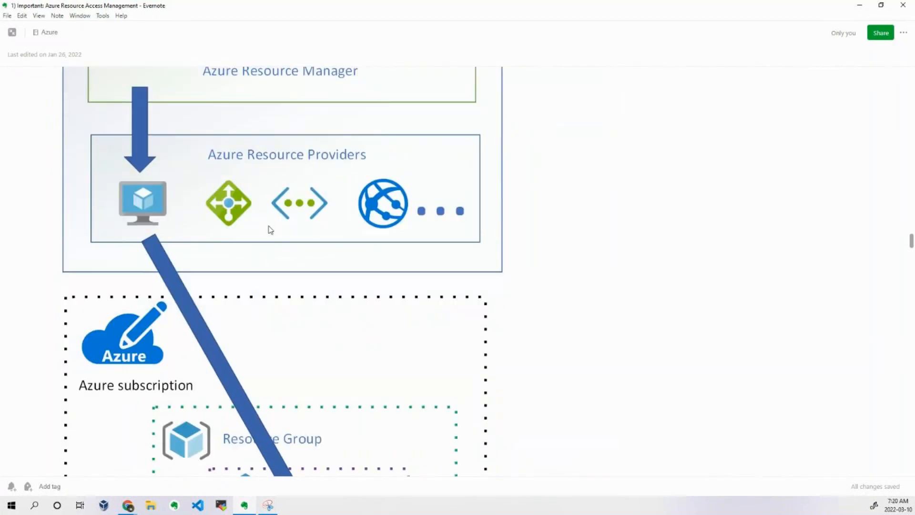
{"action": "scroll", "coordinate": [270, 229], "scroll_direction": "down", "scroll_amount": 3}
{"action": "scroll", "coordinate": [283, 341], "scroll_direction": "down", "scroll_amount": 2}
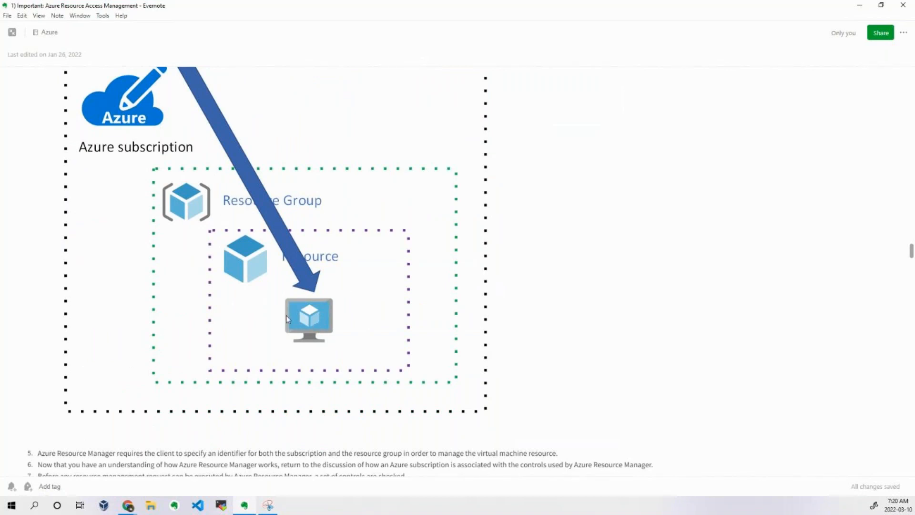
Step: Read points 5 to 8 on identifiers and request controls, and examine the Azure Active Directory trust diagram below them
{"action": "scroll", "coordinate": [294, 305], "scroll_direction": "down", "scroll_amount": 4}
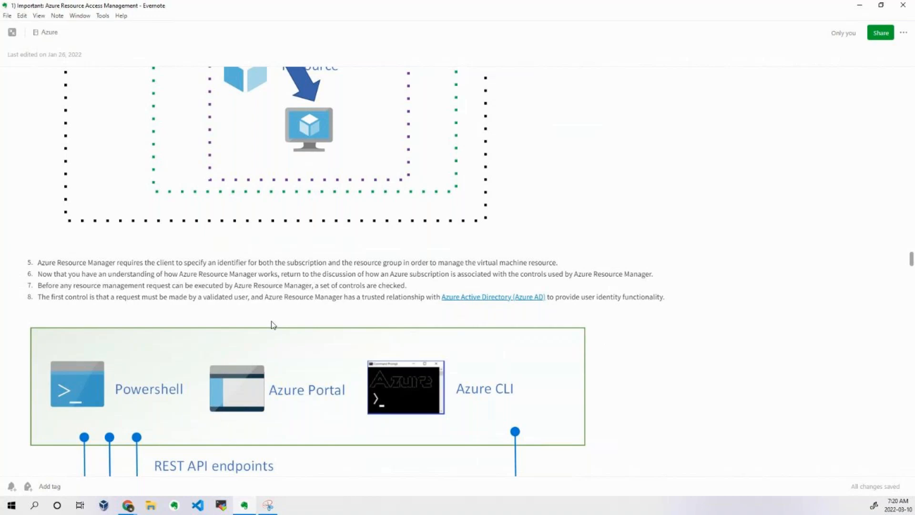
{"action": "key", "text": "alt+Tab"}
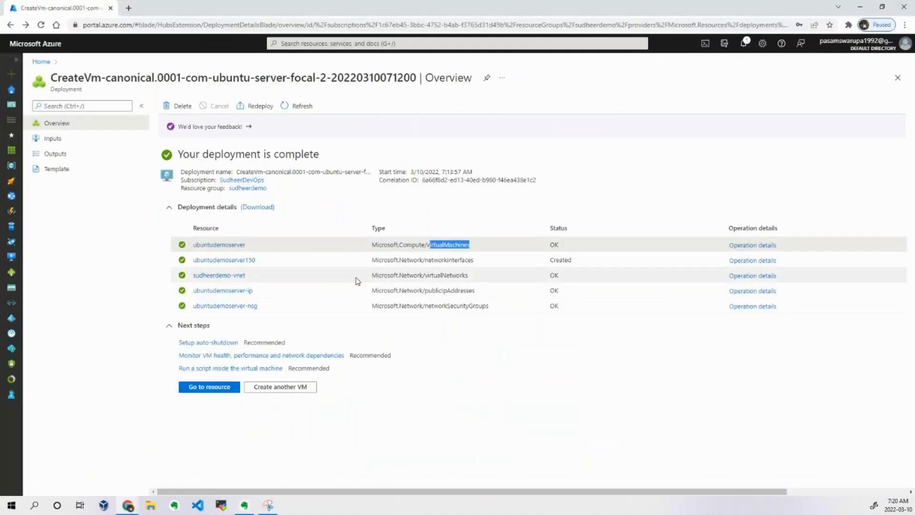
{"action": "key", "text": "alt+Tab"}
{"action": "scroll", "coordinate": [252, 279], "scroll_direction": "down", "scroll_amount": 1}
{"action": "scroll", "coordinate": [252, 279], "scroll_direction": "down", "scroll_amount": 1}
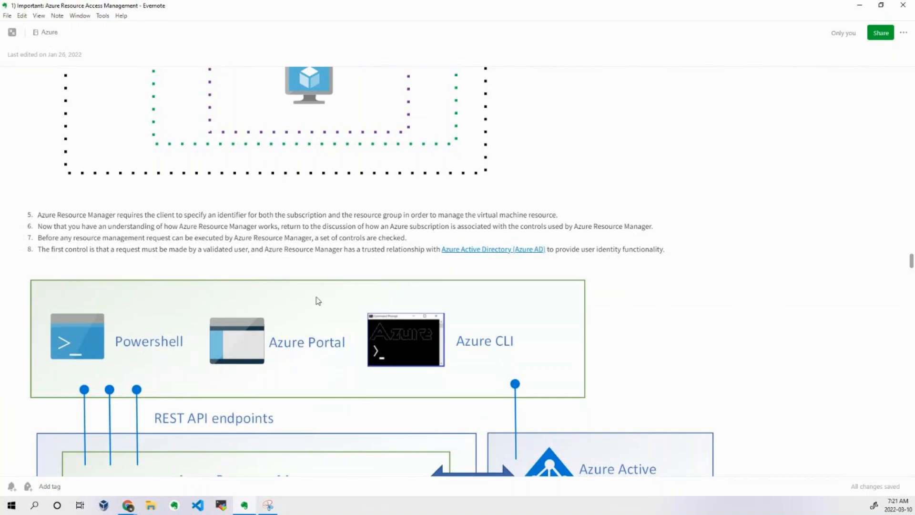
{"action": "scroll", "coordinate": [262, 244], "scroll_direction": "down", "scroll_amount": 1}
{"action": "scroll", "coordinate": [262, 246], "scroll_direction": "down", "scroll_amount": 3}
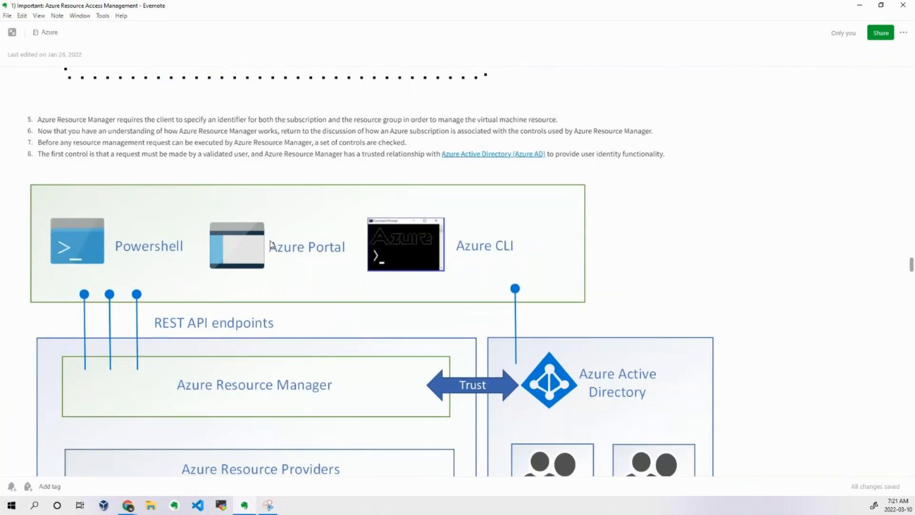
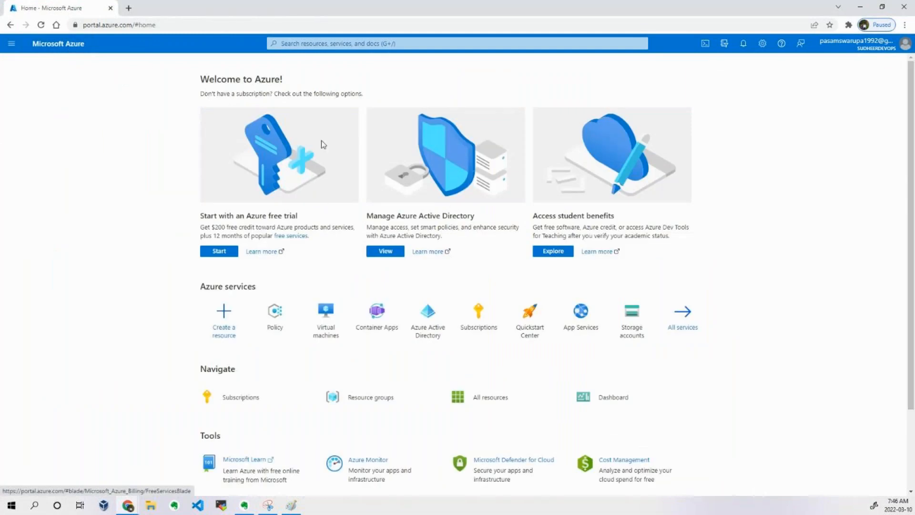
Step: Open Azure Active Directory in the Azure portal and switch from the sudheerdevops tenant to the Default Directory tenant
{"action": "left_click", "coordinate": [388, 251]}
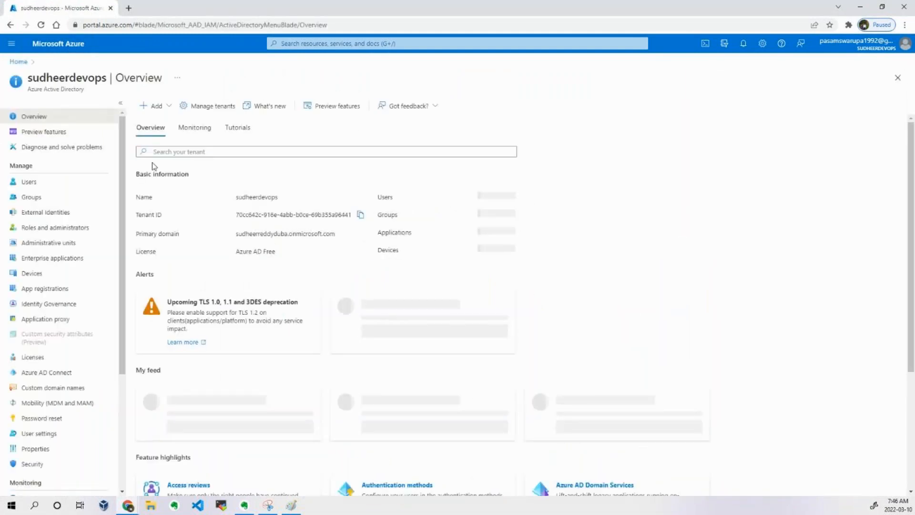
{"action": "left_click", "coordinate": [213, 105]}
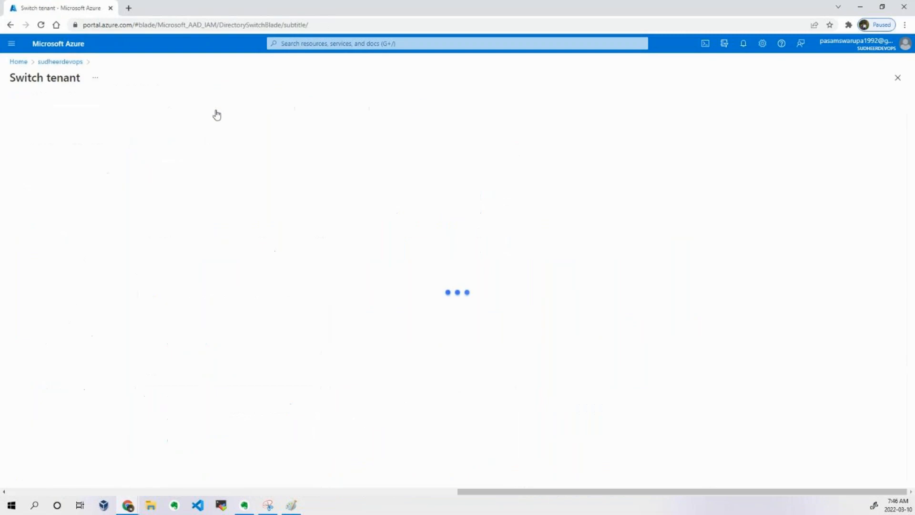
{"action": "left_click", "coordinate": [17, 189]}
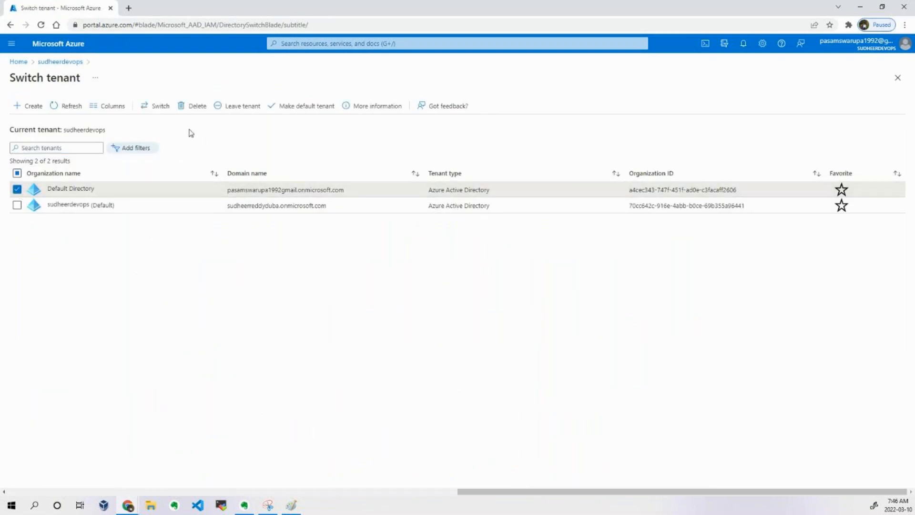
{"action": "left_click", "coordinate": [161, 107]}
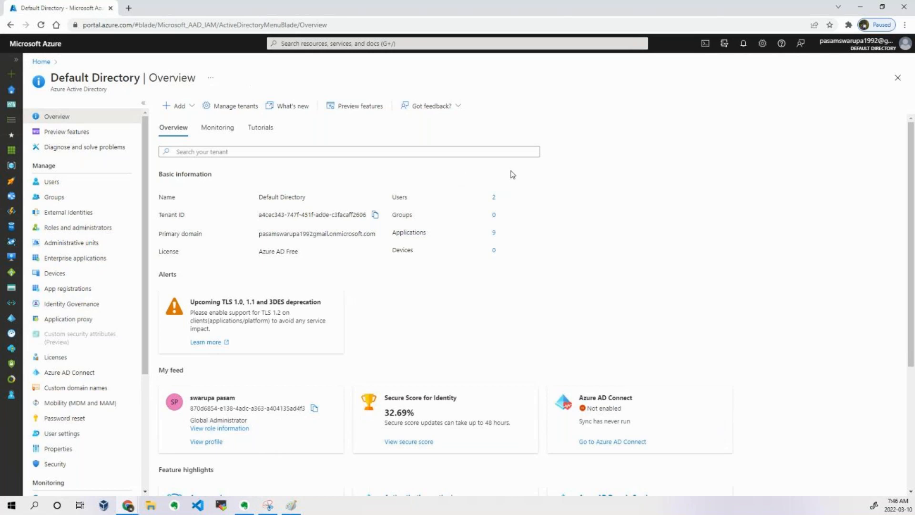
Step: Switch to Evernote and look back through the Azure Resource Access Management note's diagrams, up to the Organization and Azure Resources definitions
{"action": "key", "text": "alt+Tab"}
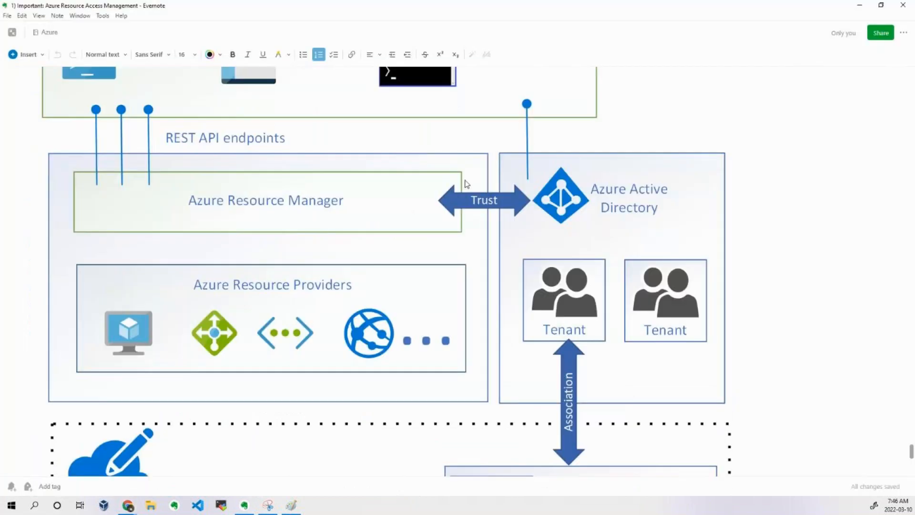
{"action": "scroll", "coordinate": [422, 234], "scroll_direction": "up", "scroll_amount": 4}
{"action": "scroll", "coordinate": [429, 236], "scroll_direction": "down", "scroll_amount": 3}
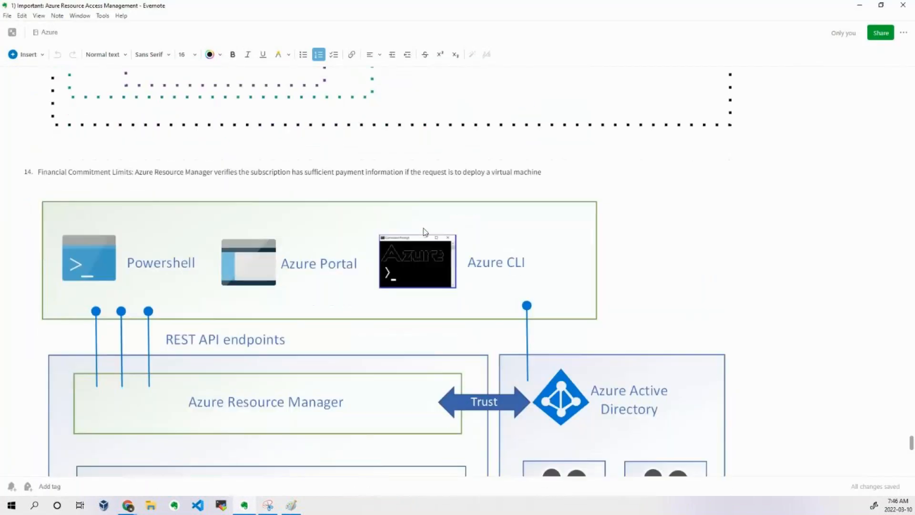
{"action": "scroll", "coordinate": [429, 237], "scroll_direction": "down", "scroll_amount": 15}
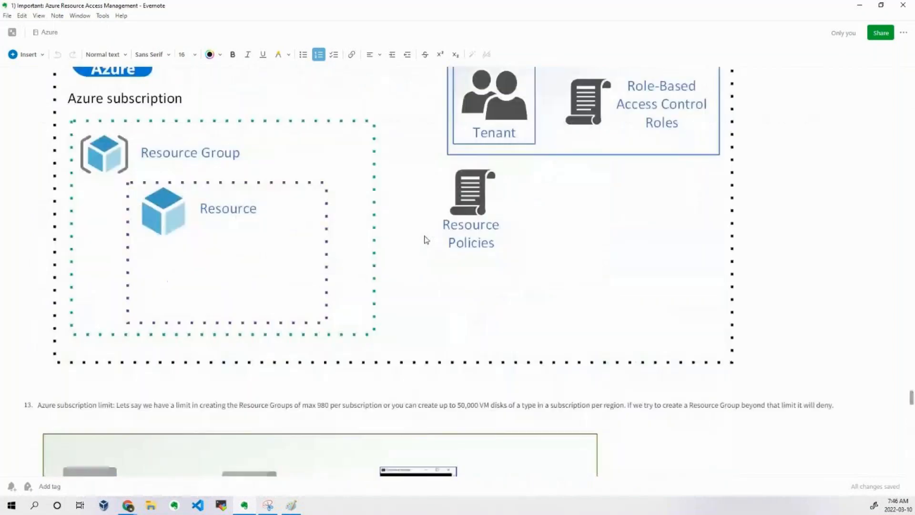
{"action": "scroll", "coordinate": [426, 239], "scroll_direction": "up", "scroll_amount": 15}
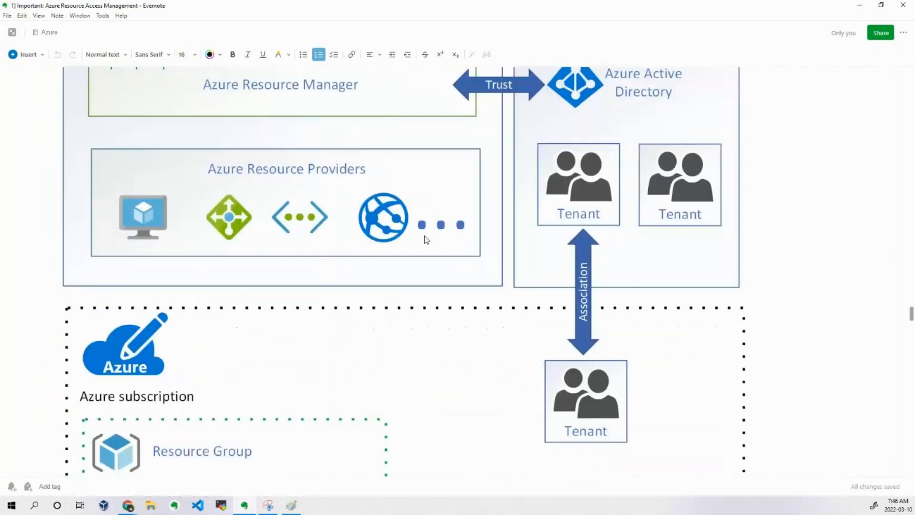
{"action": "scroll", "coordinate": [427, 240], "scroll_direction": "up", "scroll_amount": 12}
{"action": "scroll", "coordinate": [427, 240], "scroll_direction": "down", "scroll_amount": 2}
{"action": "scroll", "coordinate": [426, 239], "scroll_direction": "down", "scroll_amount": 4}
{"action": "scroll", "coordinate": [426, 240], "scroll_direction": "up", "scroll_amount": 14}
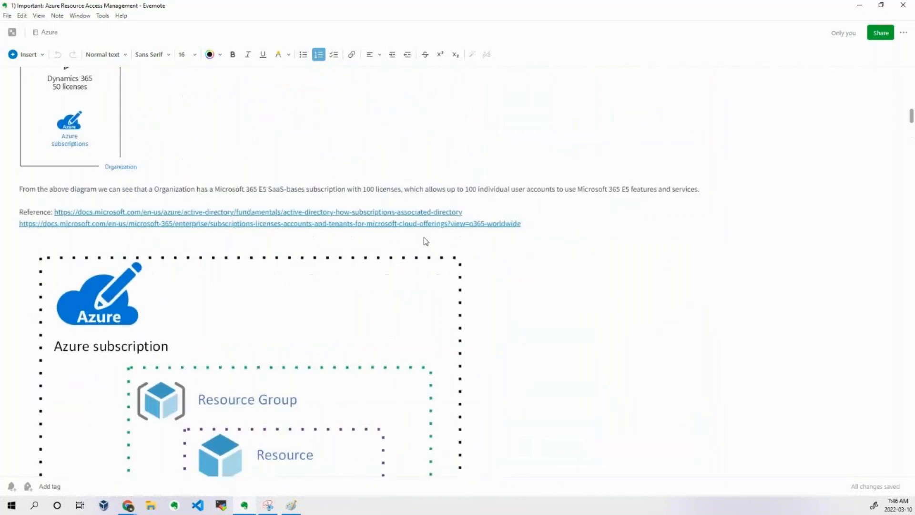
{"action": "scroll", "coordinate": [425, 241], "scroll_direction": "up", "scroll_amount": 6}
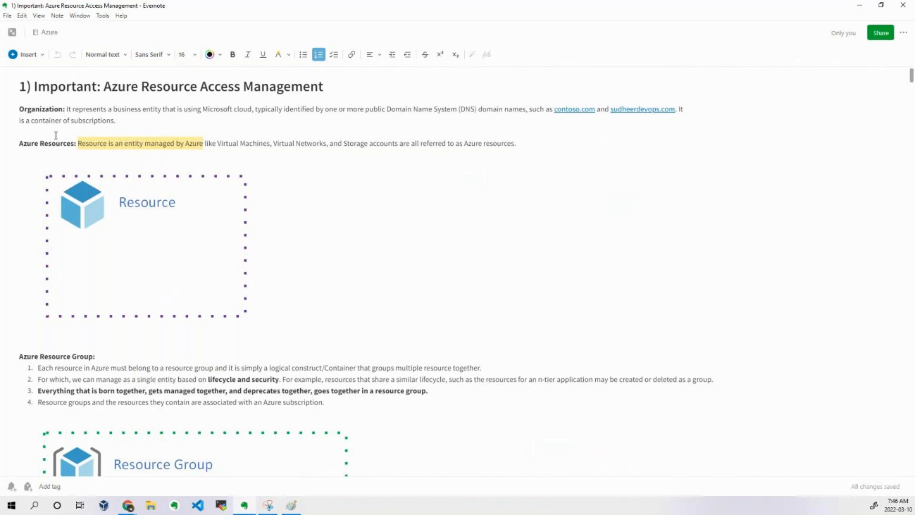
Step: Find points 5 to 8 on Azure Resource Manager's controls, below the virtual machine request diagram
{"action": "scroll", "coordinate": [55, 135], "scroll_direction": "down", "scroll_amount": 5}
{"action": "scroll", "coordinate": [225, 142], "scroll_direction": "down", "scroll_amount": 15}
{"action": "scroll", "coordinate": [213, 147], "scroll_direction": "down", "scroll_amount": 18}
{"action": "scroll", "coordinate": [213, 147], "scroll_direction": "down", "scroll_amount": 20}
{"action": "scroll", "coordinate": [213, 151], "scroll_direction": "down", "scroll_amount": 20}
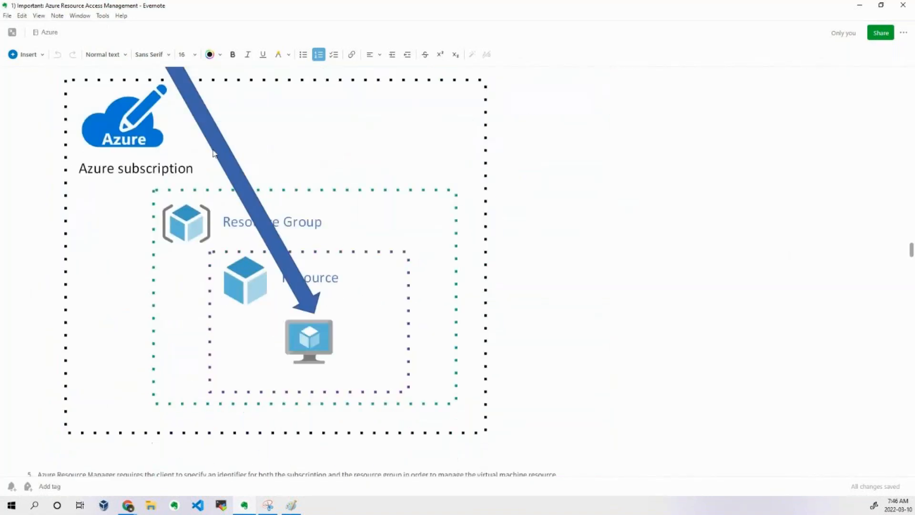
{"action": "scroll", "coordinate": [213, 153], "scroll_direction": "down", "scroll_amount": 3}
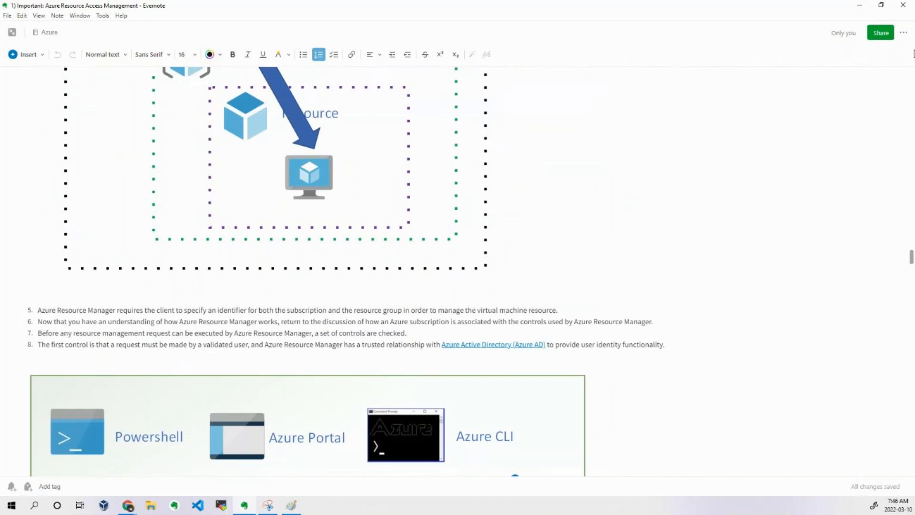
Step: Show the Azure notebook's note list, open the "2) Azure AD(Active Directory)" note, and return to Chrome
{"action": "left_click", "coordinate": [12, 31]}
{"action": "left_click", "coordinate": [114, 165]}
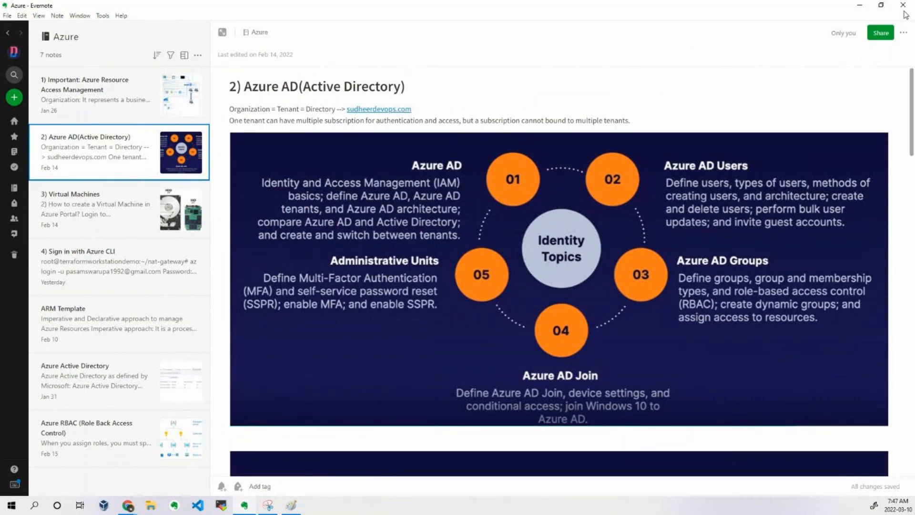
{"action": "left_click", "coordinate": [860, 6]}
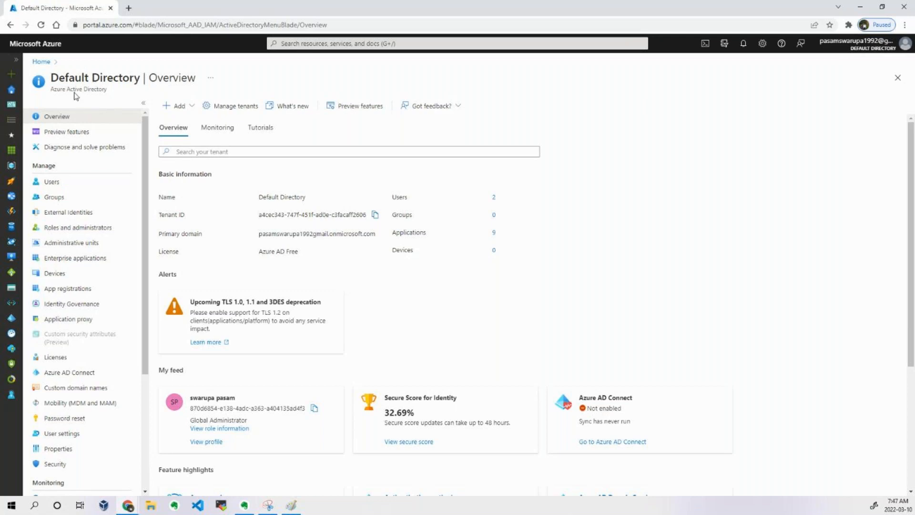
Step: Highlight the Default Directory title, open the list of managed tenants, and highlight the sudheerdevops tenant's domain name
{"action": "left_click_drag", "start_coordinate": [53, 76], "coordinate": [144, 79]}
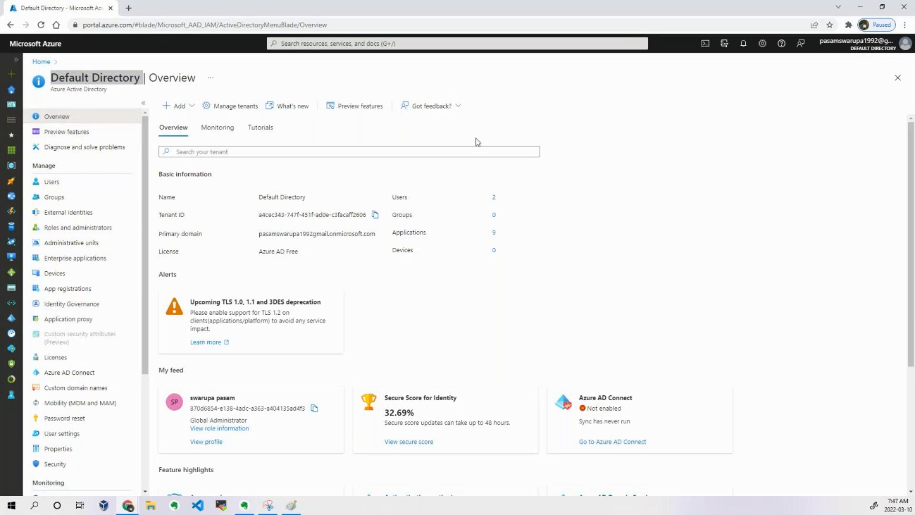
{"action": "left_click", "coordinate": [229, 111]}
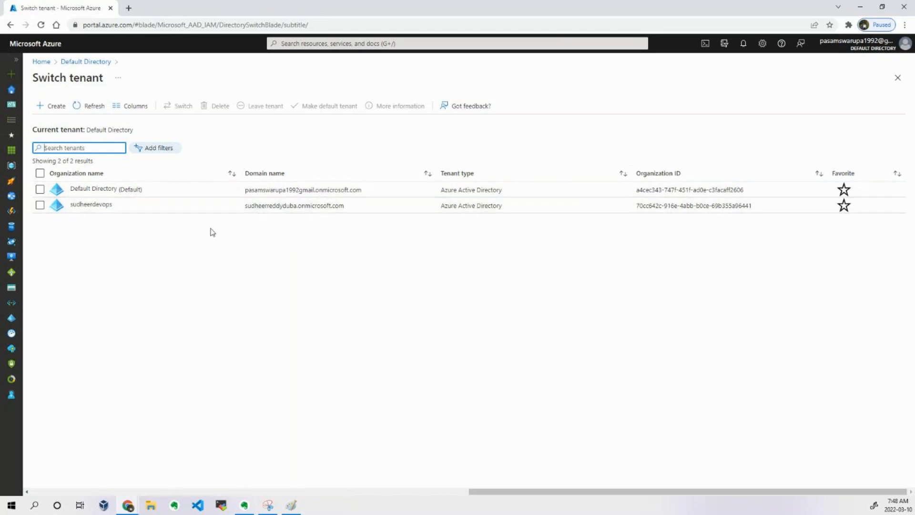
{"action": "left_click_drag", "start_coordinate": [244, 206], "coordinate": [351, 213]}
{"action": "left_click", "coordinate": [359, 265]}
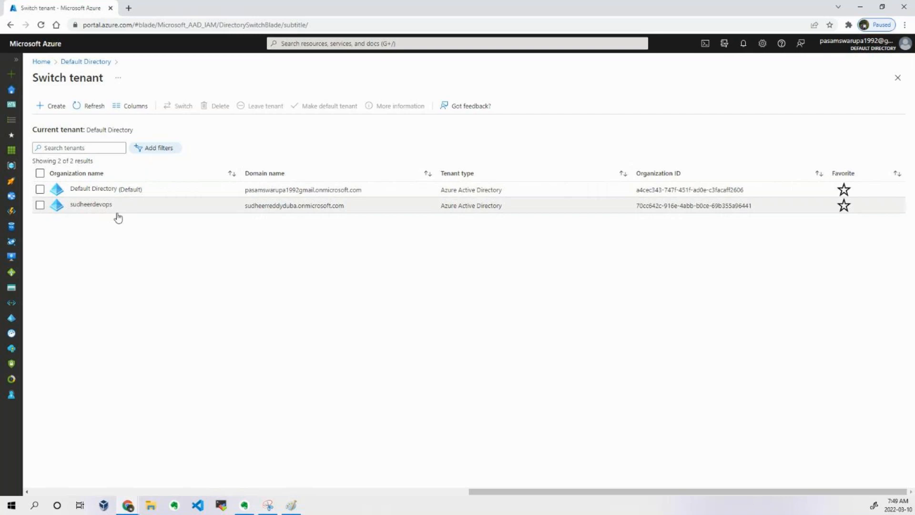
Step: View the tenant type options for creating a tenant, and return to the Default Directory overview without creating one
{"action": "left_click", "coordinate": [56, 107]}
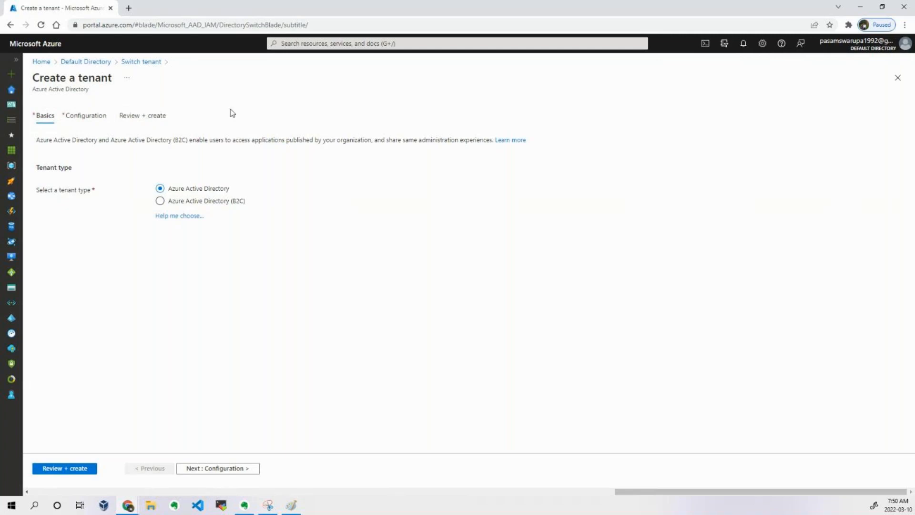
{"action": "left_click", "coordinate": [102, 62]}
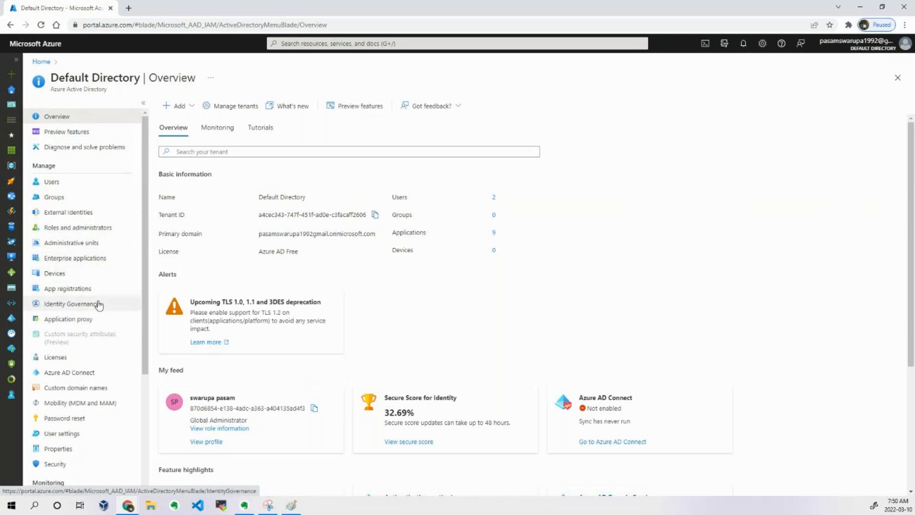
Step: Look through the management, monitoring and troubleshooting features available for the Default Directory
{"action": "scroll", "coordinate": [99, 305], "scroll_direction": "down", "scroll_amount": 2}
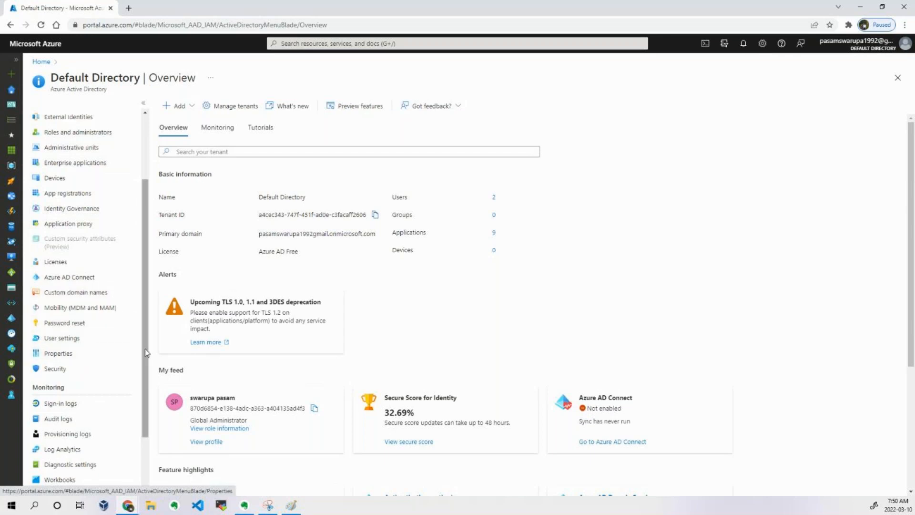
{"action": "scroll", "coordinate": [116, 363], "scroll_direction": "down", "scroll_amount": 2}
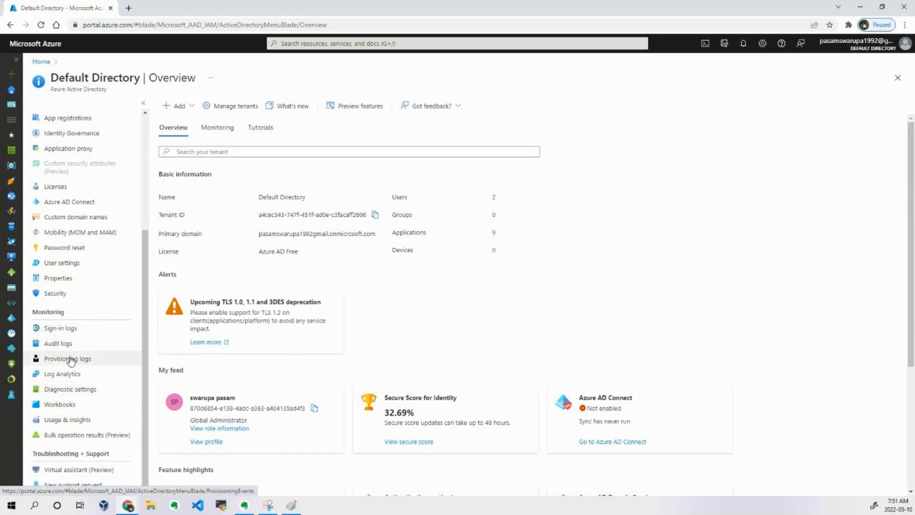
{"action": "scroll", "coordinate": [79, 351], "scroll_direction": "up", "scroll_amount": 2}
{"action": "scroll", "coordinate": [82, 350], "scroll_direction": "up", "scroll_amount": 2}
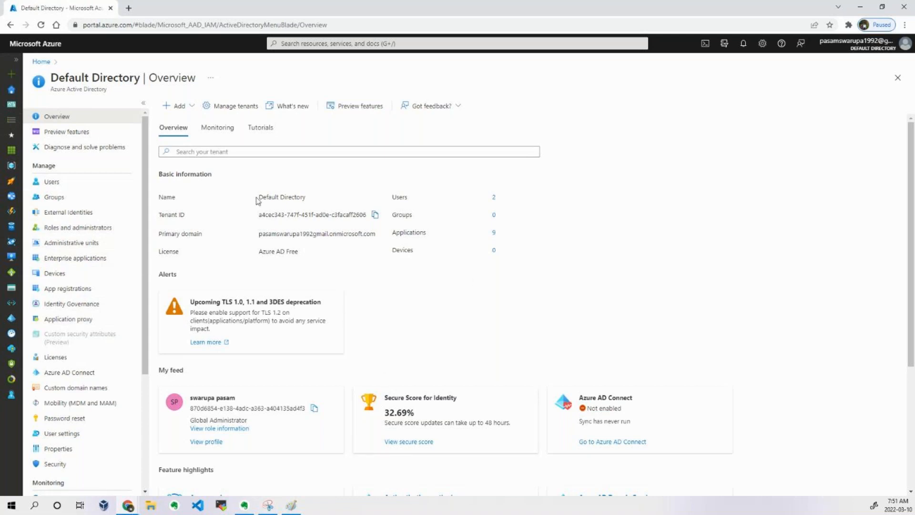
Step: Switch to Evernote, open the "1) Important: Azure Resource Access Management" note, and go to its first Azure Resource Manager diagram
{"action": "left_click", "coordinate": [246, 506]}
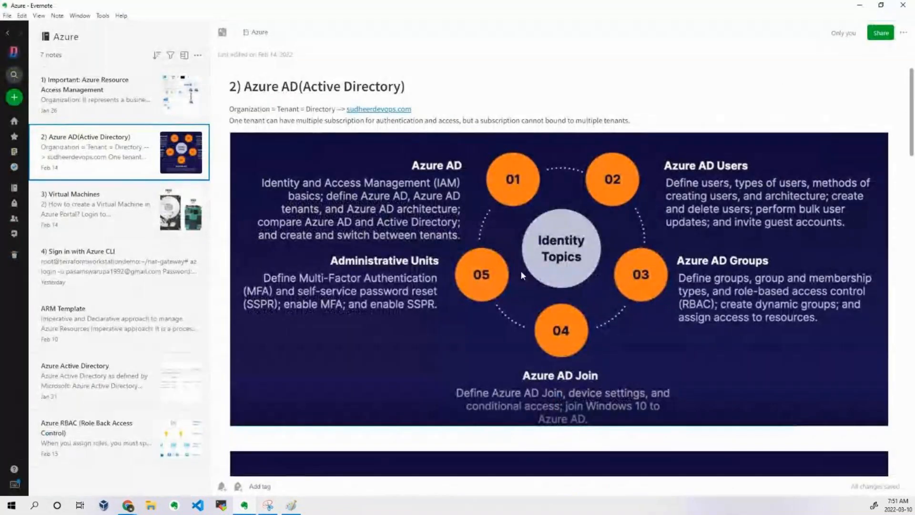
{"action": "left_click", "coordinate": [140, 99]}
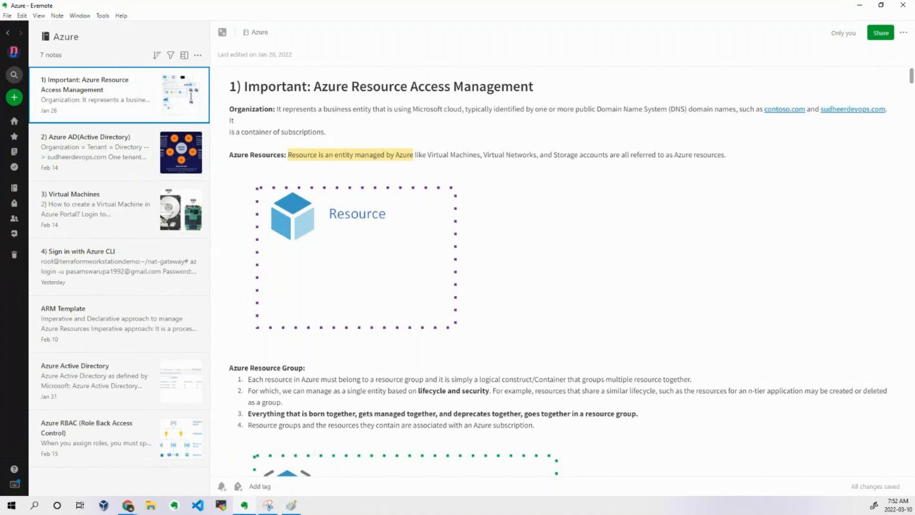
{"action": "scroll", "coordinate": [343, 324], "scroll_direction": "down", "scroll_amount": 5}
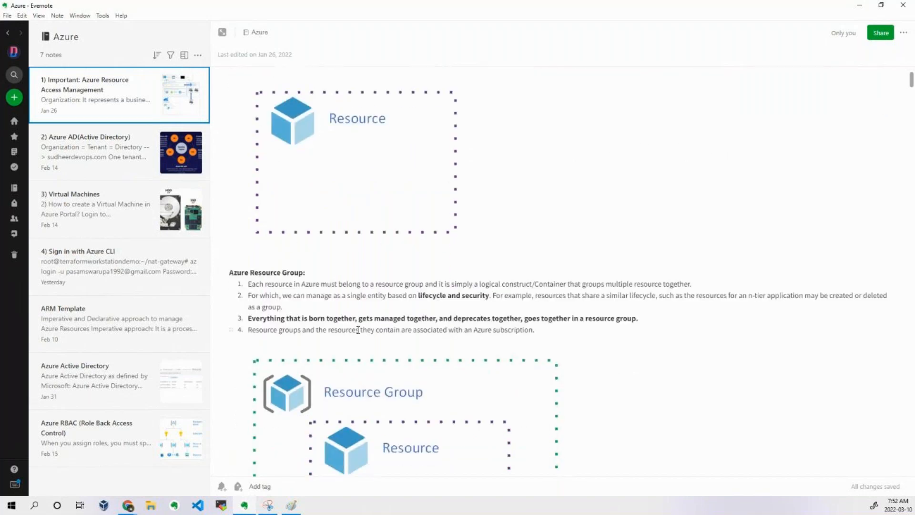
{"action": "scroll", "coordinate": [358, 334], "scroll_direction": "down", "scroll_amount": 20}
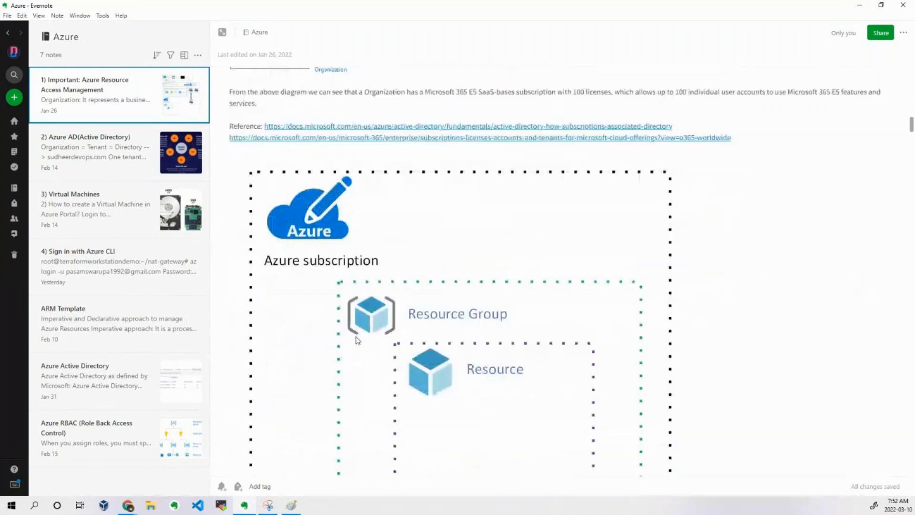
{"action": "scroll", "coordinate": [358, 339], "scroll_direction": "down", "scroll_amount": 5}
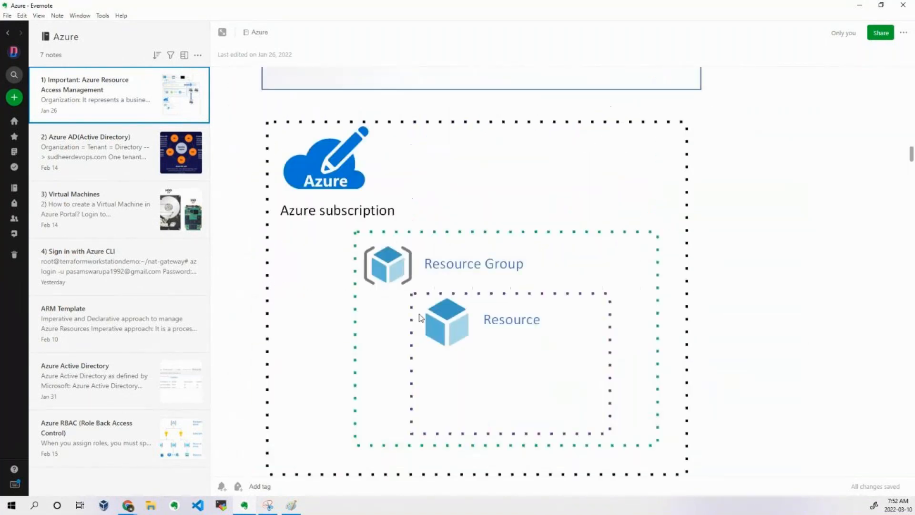
Step: Look over the Azure Resource Manager and subscription diagrams around point 3, down to point 4 on resource provider requests
{"action": "scroll", "coordinate": [472, 291], "scroll_direction": "up", "scroll_amount": 1}
{"action": "scroll", "coordinate": [479, 268], "scroll_direction": "down", "scroll_amount": 3}
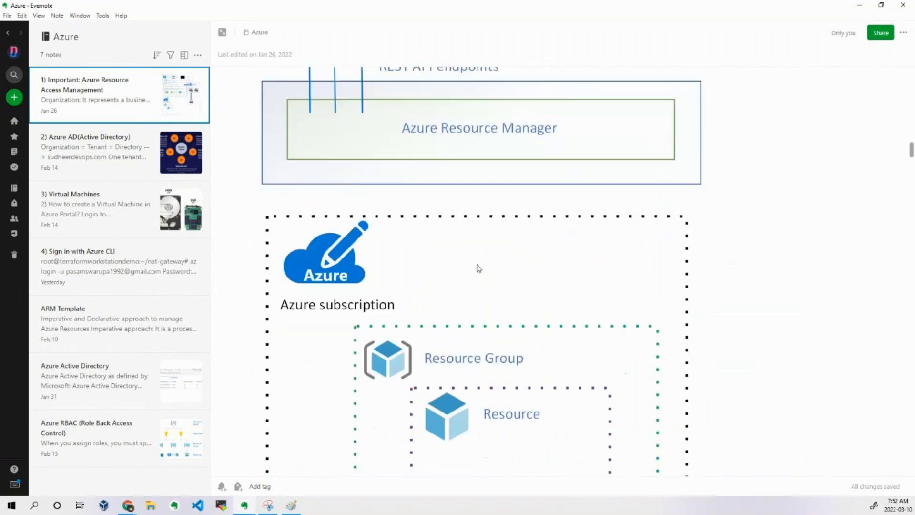
{"action": "scroll", "coordinate": [479, 269], "scroll_direction": "up", "scroll_amount": 6}
{"action": "scroll", "coordinate": [479, 270], "scroll_direction": "down", "scroll_amount": 3}
{"action": "scroll", "coordinate": [479, 269], "scroll_direction": "down", "scroll_amount": 4}
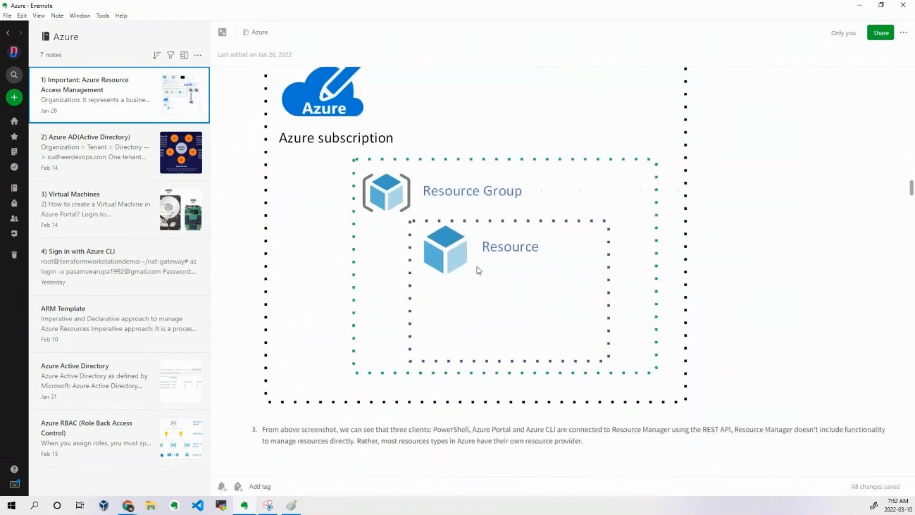
{"action": "scroll", "coordinate": [479, 271], "scroll_direction": "up", "scroll_amount": 7}
{"action": "scroll", "coordinate": [479, 272], "scroll_direction": "down", "scroll_amount": 6}
{"action": "scroll", "coordinate": [479, 273], "scroll_direction": "down", "scroll_amount": 6}
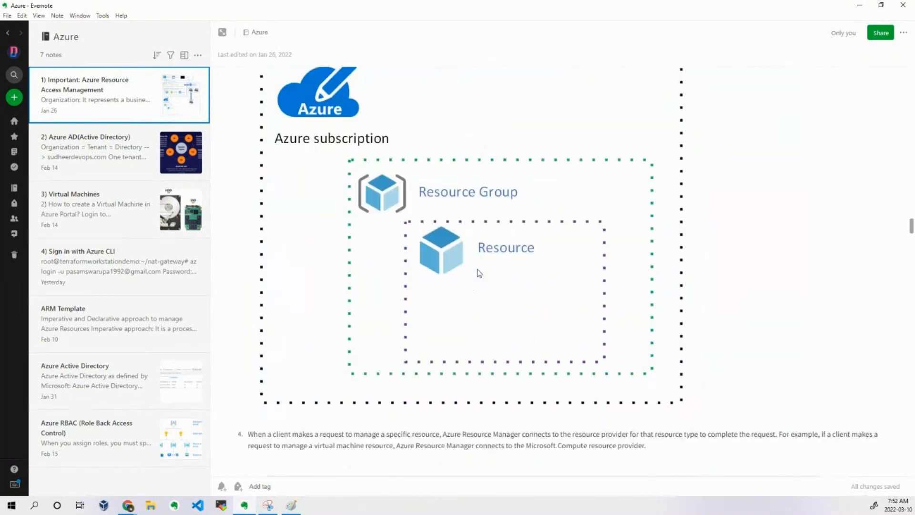
Step: Look over the note's resource provider, Azure Active Directory trust and tenant association diagrams, down to the role-based access control diagram under point 11
{"action": "scroll", "coordinate": [479, 272], "scroll_direction": "down", "scroll_amount": 12}
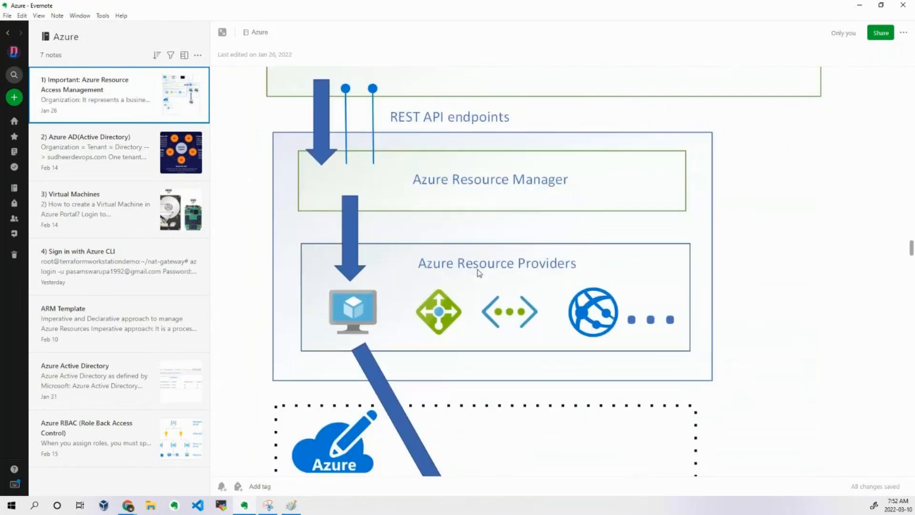
{"action": "scroll", "coordinate": [478, 270], "scroll_direction": "down", "scroll_amount": 14}
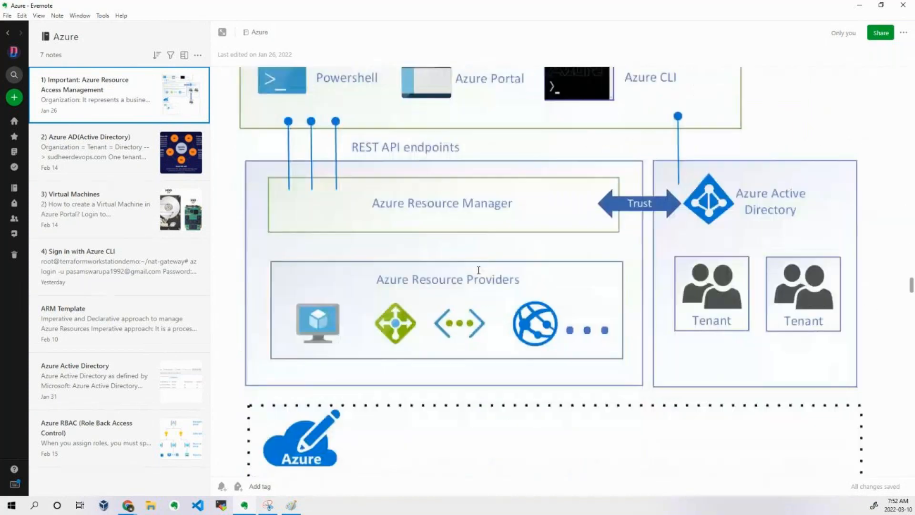
{"action": "scroll", "coordinate": [479, 275], "scroll_direction": "down", "scroll_amount": 10}
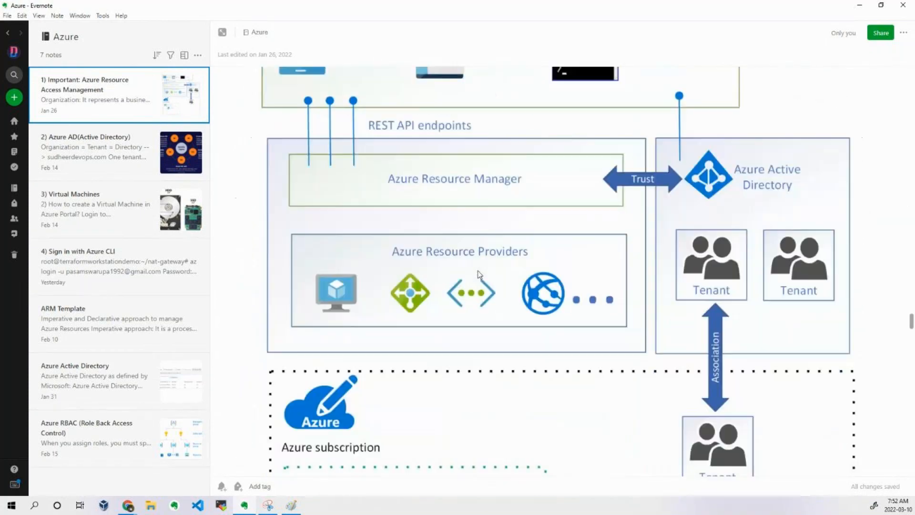
{"action": "scroll", "coordinate": [479, 274], "scroll_direction": "up", "scroll_amount": 2}
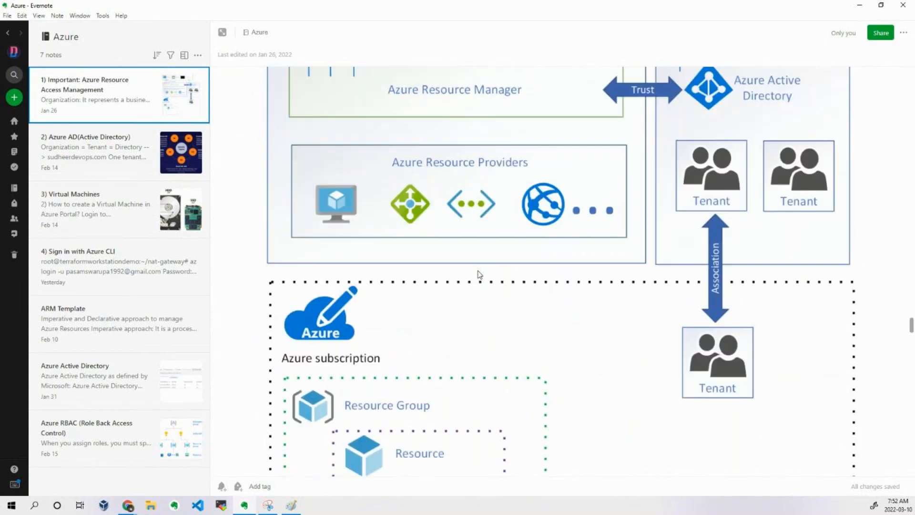
{"action": "scroll", "coordinate": [479, 274], "scroll_direction": "down", "scroll_amount": 4}
{"action": "scroll", "coordinate": [479, 274], "scroll_direction": "up", "scroll_amount": 6}
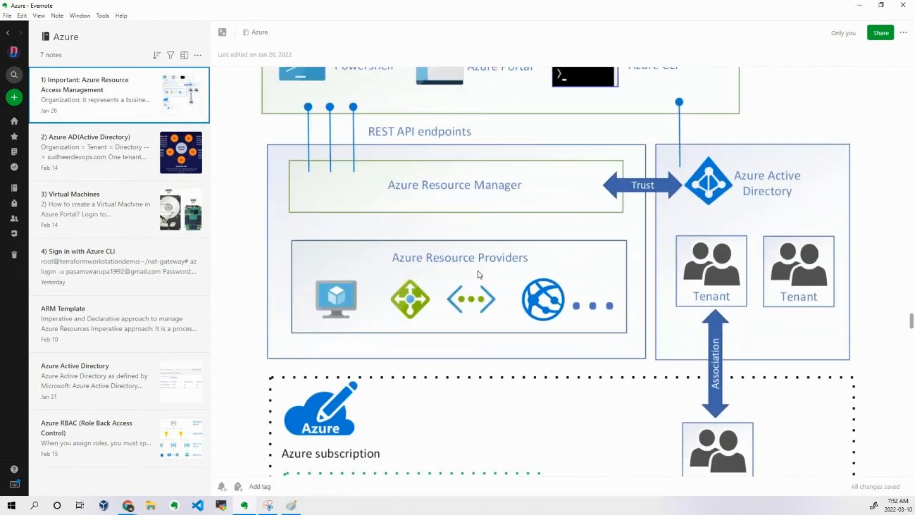
{"action": "scroll", "coordinate": [556, 289], "scroll_direction": "down", "scroll_amount": 15}
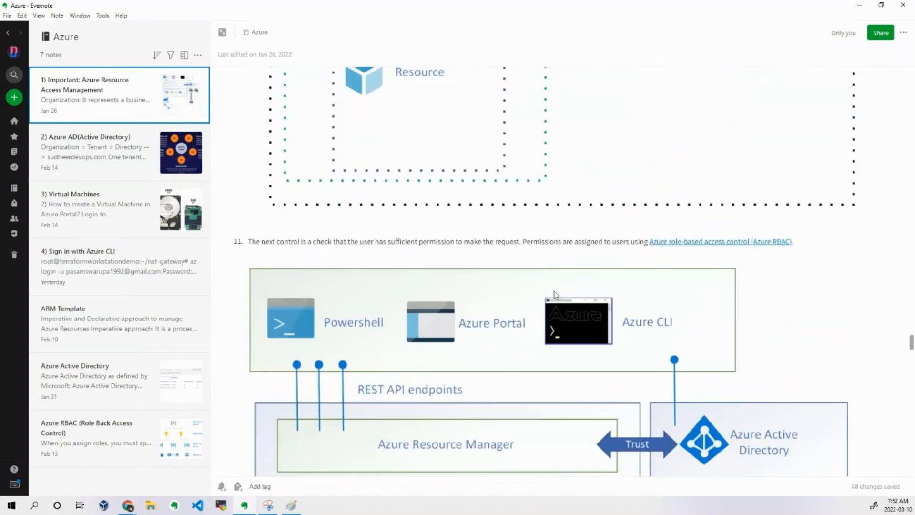
{"action": "scroll", "coordinate": [552, 292], "scroll_direction": "down", "scroll_amount": 3}
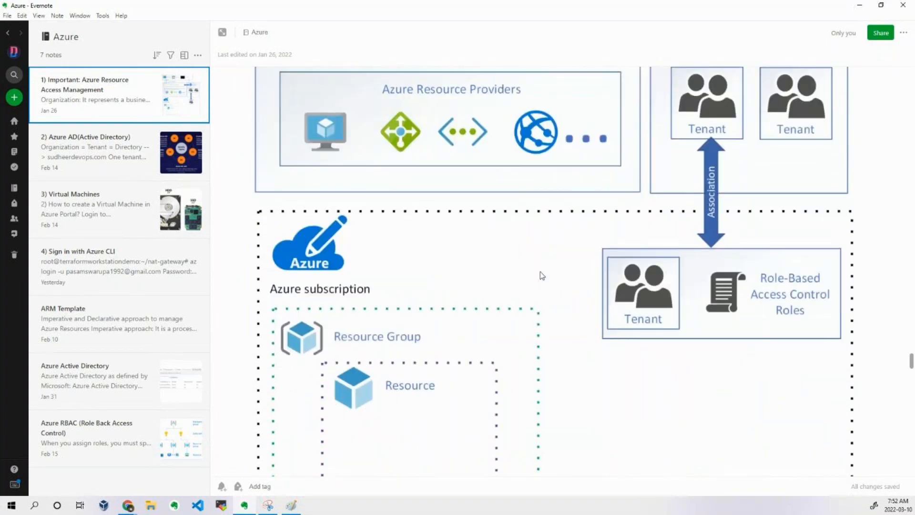
{"action": "scroll", "coordinate": [541, 276], "scroll_direction": "up", "scroll_amount": 1}
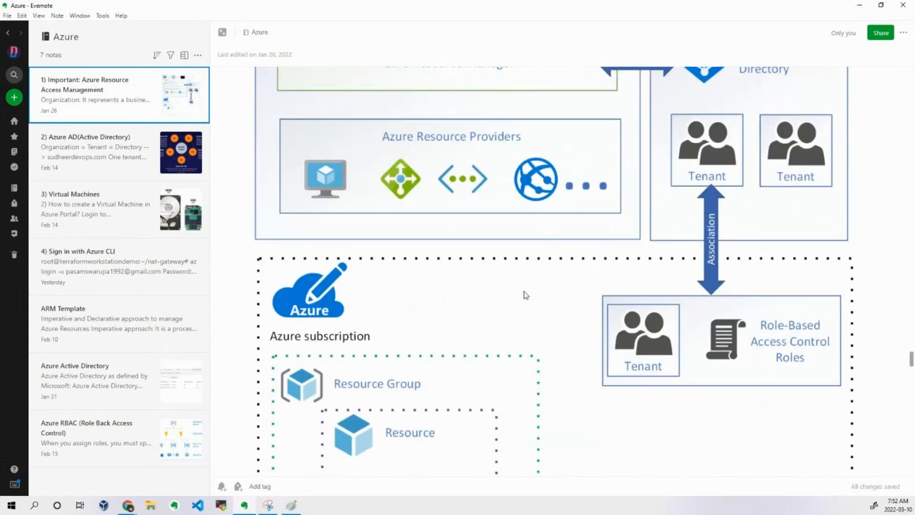
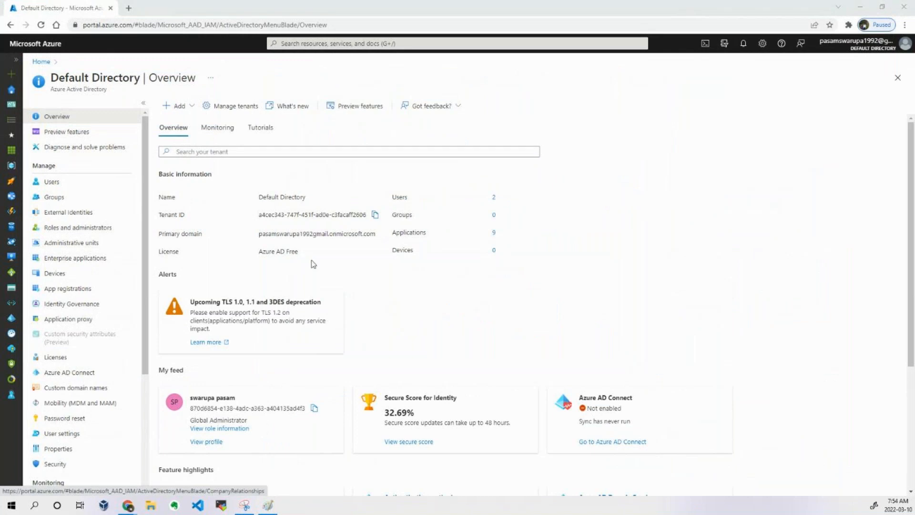
Step: In the Azure portal, view the Default Directory's administrative roles and highlight the account's own role above the list
{"action": "left_click", "coordinate": [79, 233]}
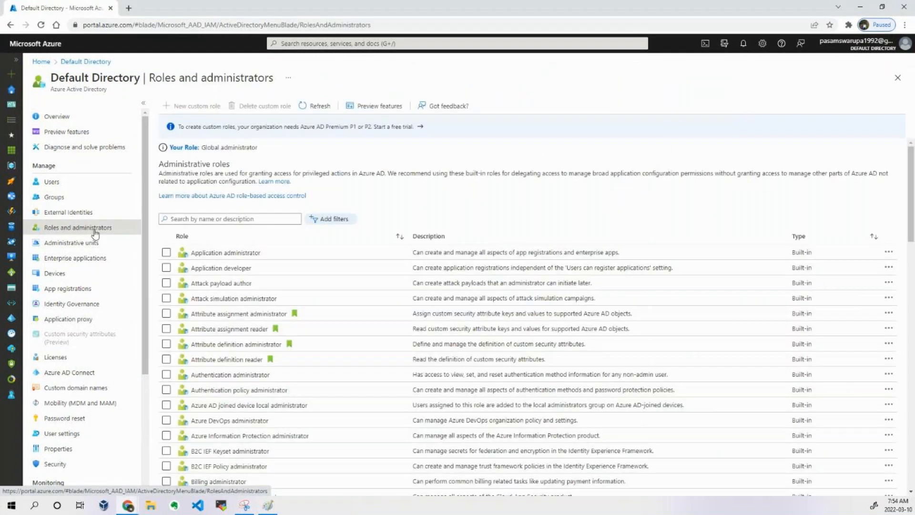
{"action": "scroll", "coordinate": [268, 285], "scroll_direction": "down", "scroll_amount": 15}
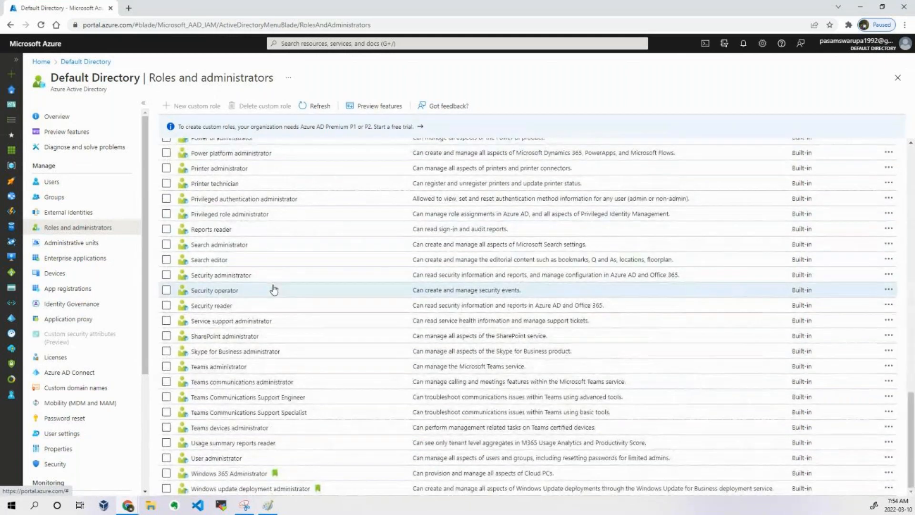
{"action": "scroll", "coordinate": [274, 290], "scroll_direction": "up", "scroll_amount": 15}
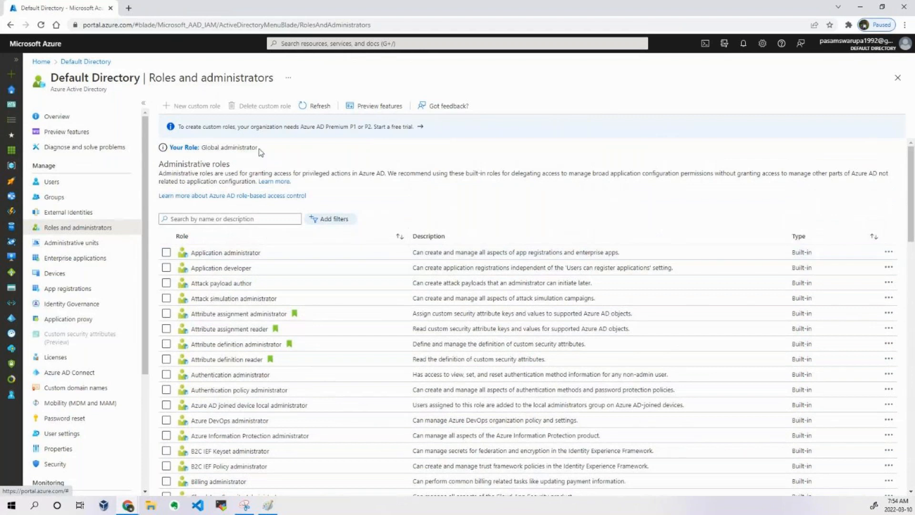
{"action": "left_click_drag", "start_coordinate": [260, 151], "coordinate": [175, 157]}
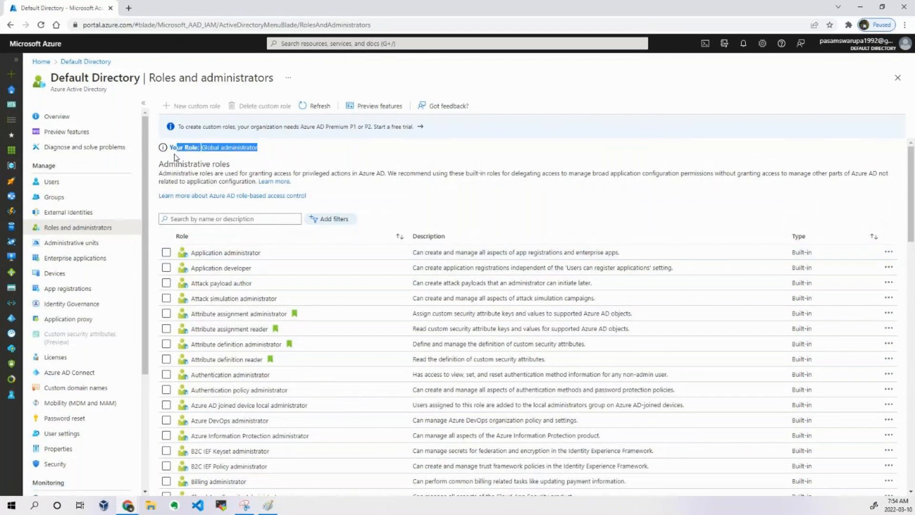
{"action": "left_click", "coordinate": [771, 94]}
{"action": "left_click_drag", "start_coordinate": [202, 149], "coordinate": [259, 151]}
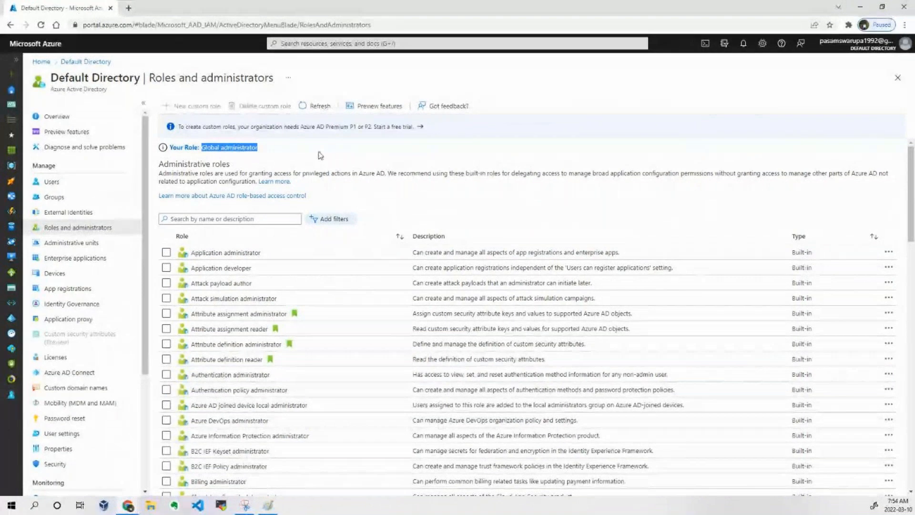
Step: Search the administrative roles for "administrator" and point out the Authentication administrator role, leaving it unselected
{"action": "scroll", "coordinate": [220, 272], "scroll_direction": "down", "scroll_amount": 5}
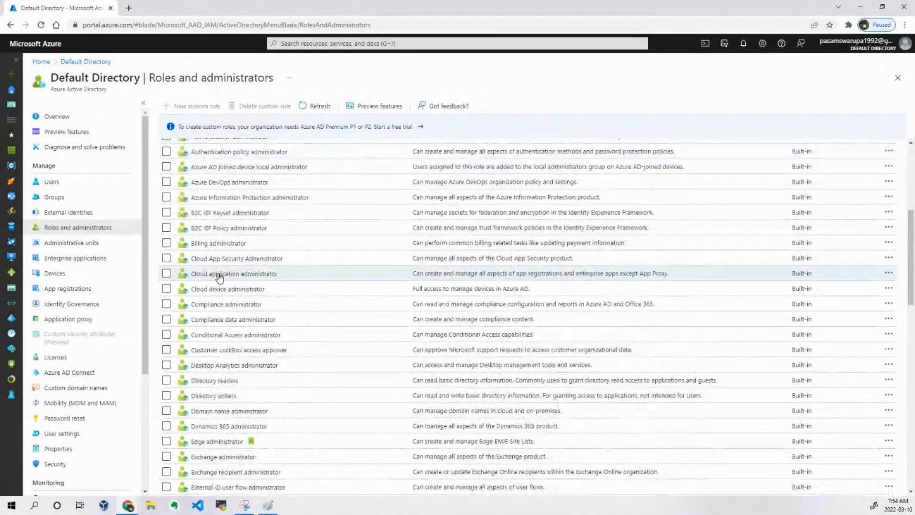
{"action": "scroll", "coordinate": [219, 277], "scroll_direction": "up", "scroll_amount": 5}
{"action": "left_click", "coordinate": [207, 219]}
{"action": "type", "text": "administrator"}
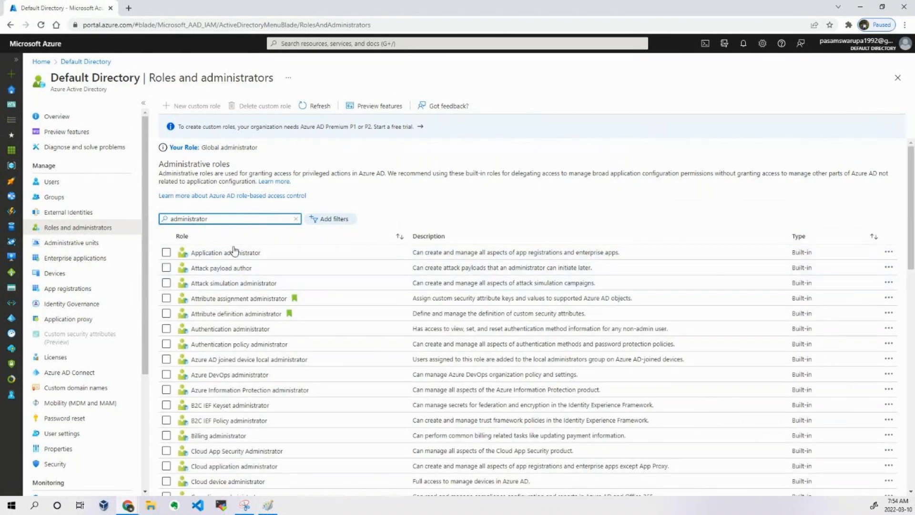
{"action": "scroll", "coordinate": [284, 286], "scroll_direction": "down", "scroll_amount": 2}
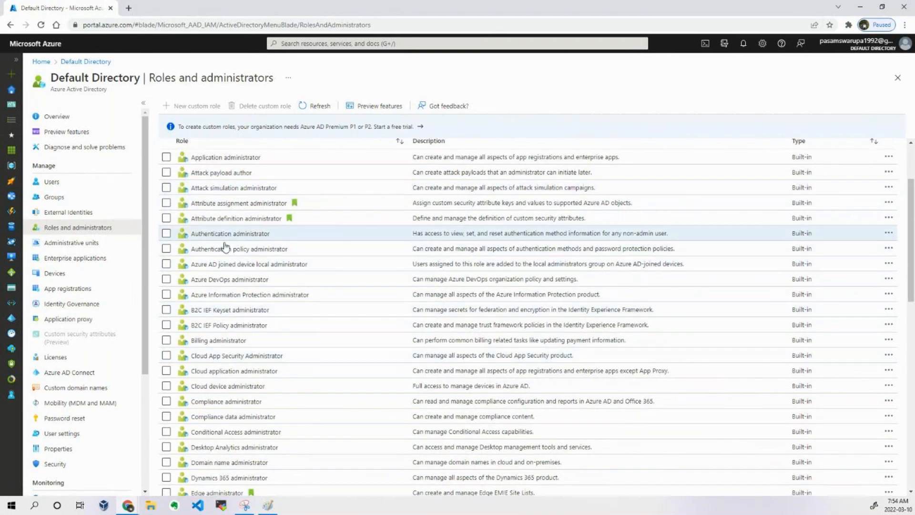
{"action": "left_click", "coordinate": [166, 233]}
{"action": "left_click", "coordinate": [167, 233]}
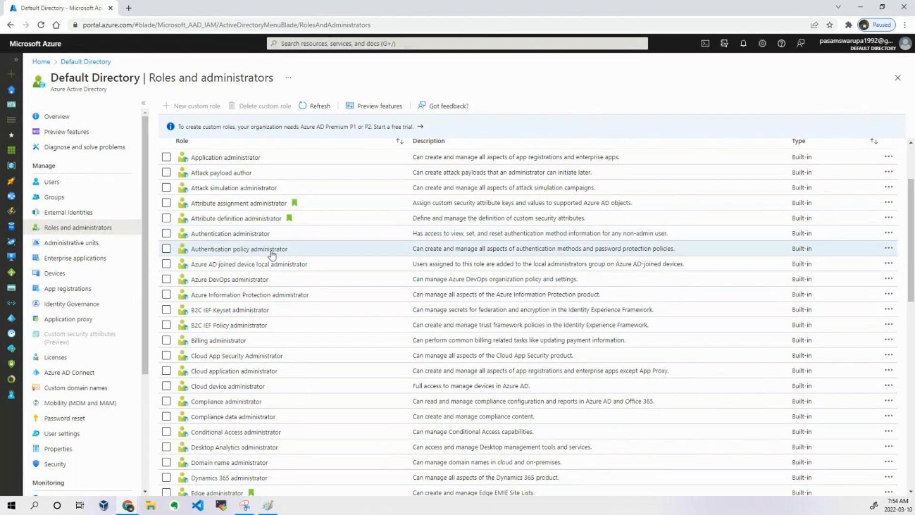
Step: Look through the filtered administrator roles and select the User administrator role
{"action": "scroll", "coordinate": [294, 248], "scroll_direction": "down", "scroll_amount": 1}
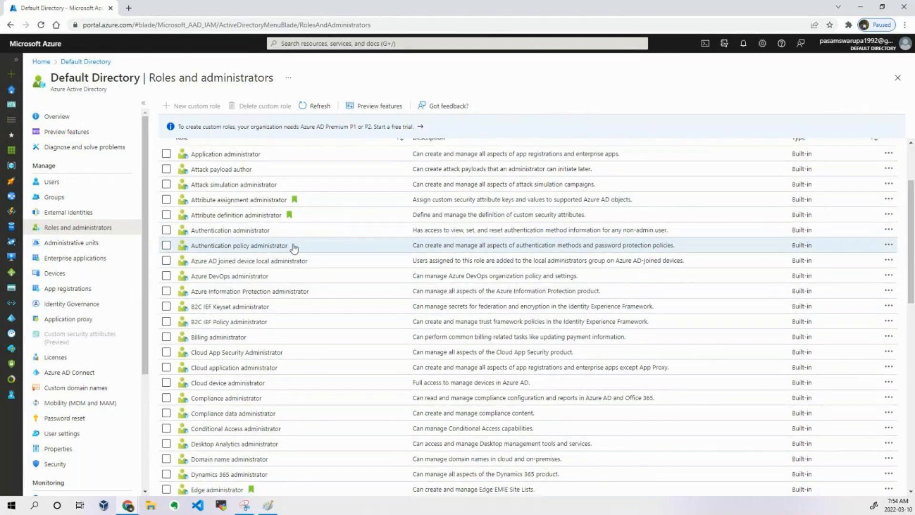
{"action": "scroll", "coordinate": [294, 248], "scroll_direction": "down", "scroll_amount": 6}
{"action": "scroll", "coordinate": [294, 249], "scroll_direction": "down", "scroll_amount": 6}
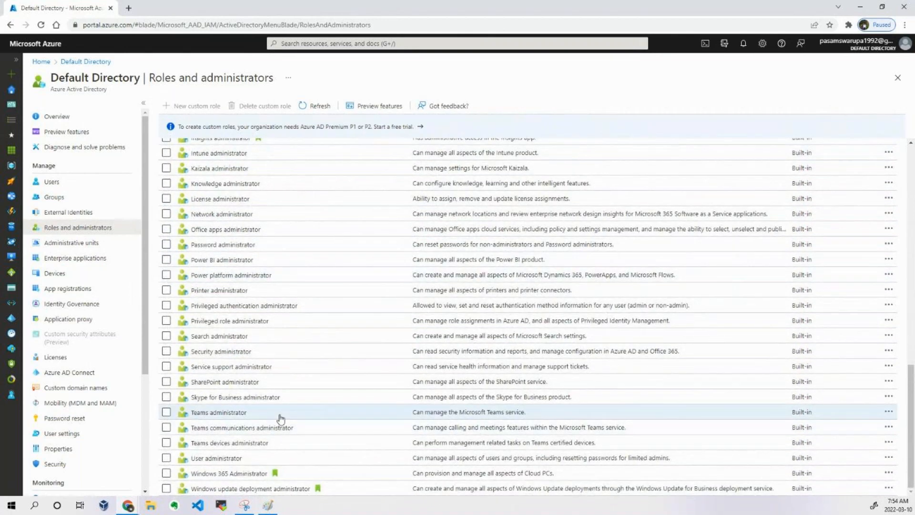
{"action": "left_click", "coordinate": [166, 459]}
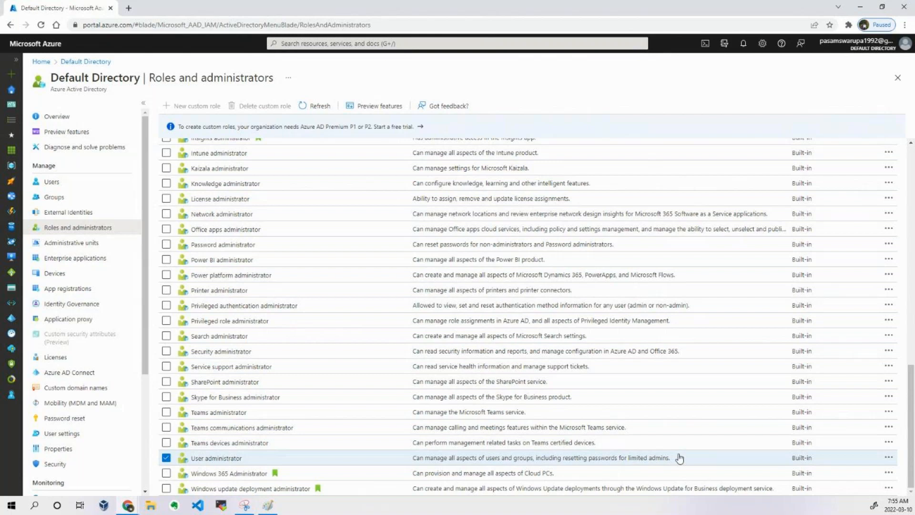
{"action": "scroll", "coordinate": [333, 286], "scroll_direction": "up", "scroll_amount": 4}
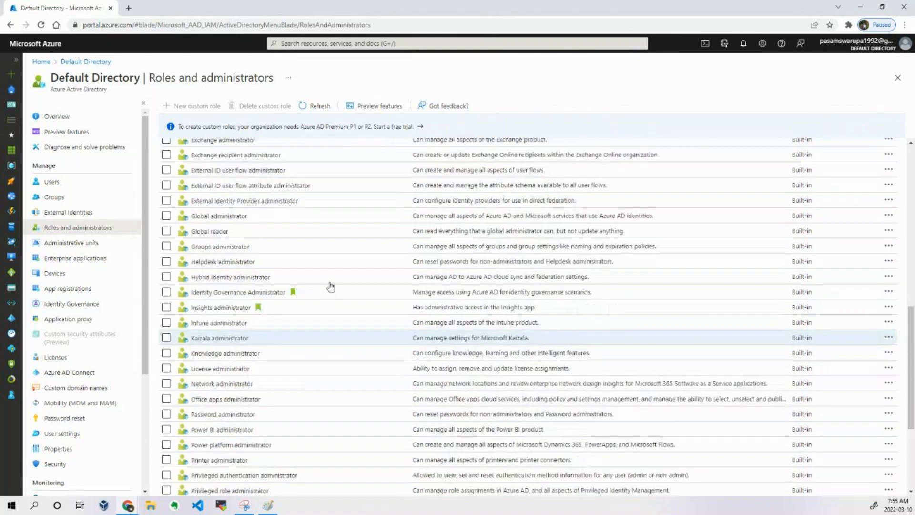
{"action": "scroll", "coordinate": [286, 239], "scroll_direction": "up", "scroll_amount": 8}
{"action": "scroll", "coordinate": [282, 235], "scroll_direction": "down", "scroll_amount": 15}
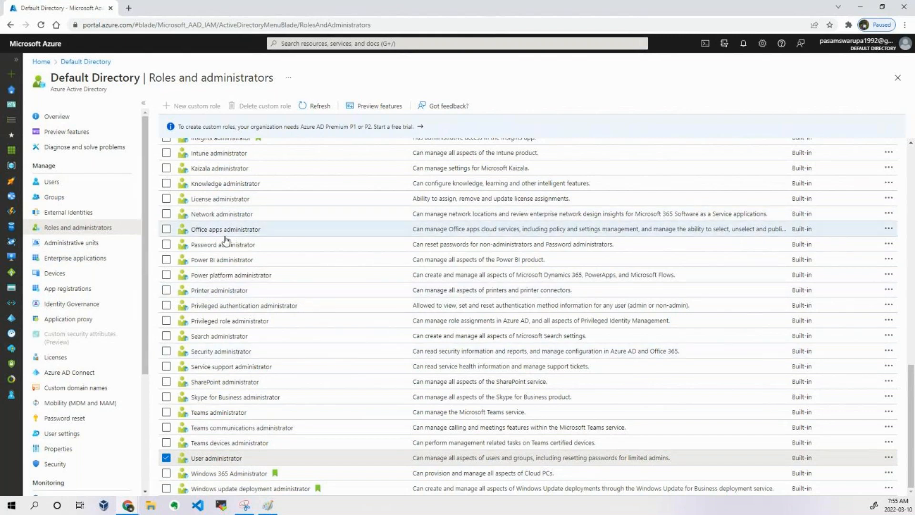
Step: Open the Default Directory's subscription and go to its Access control (IAM) page
{"action": "left_click", "coordinate": [405, 43]}
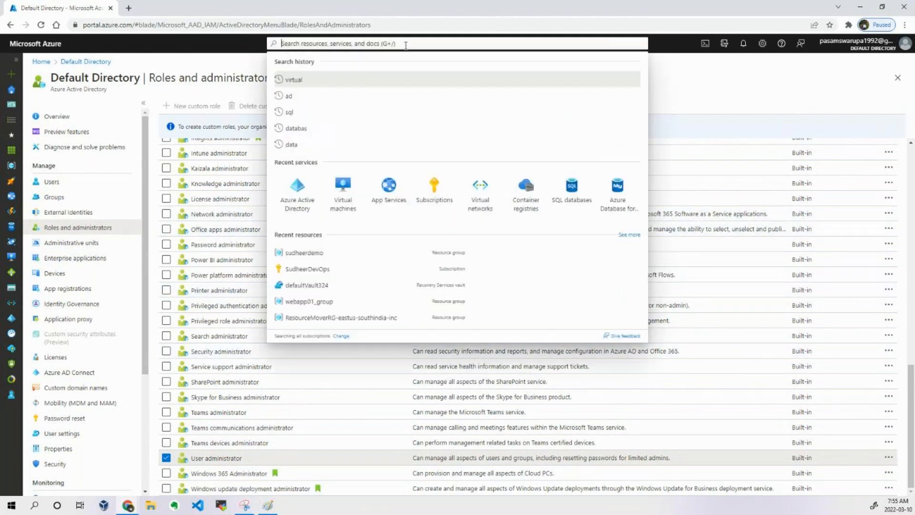
{"action": "left_click", "coordinate": [434, 195]}
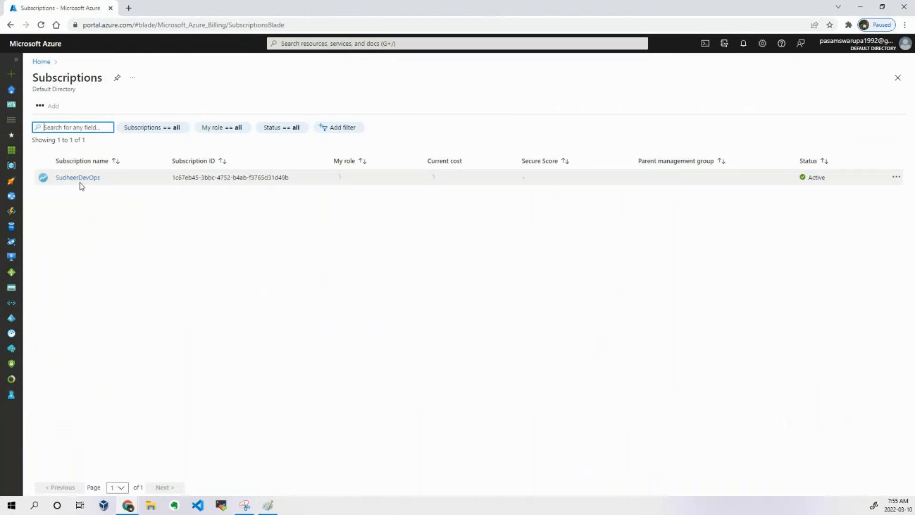
{"action": "left_click", "coordinate": [94, 180]}
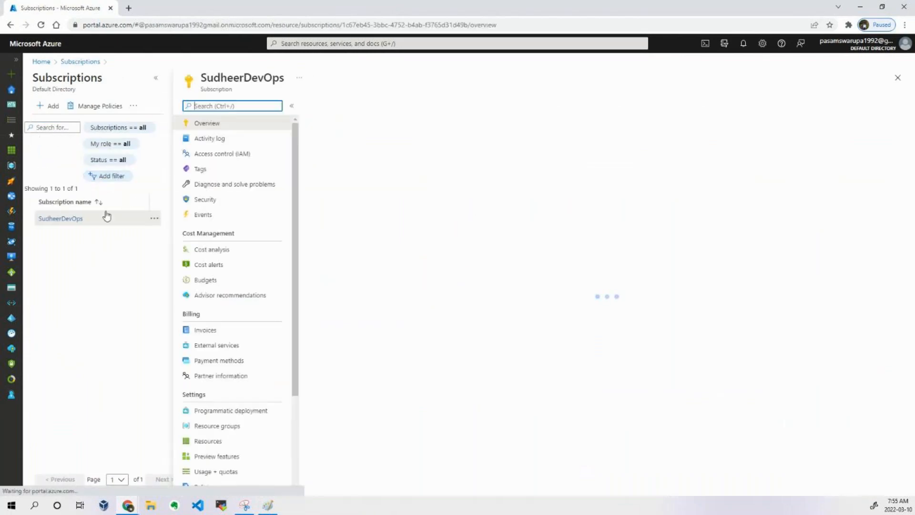
{"action": "left_click", "coordinate": [238, 155]}
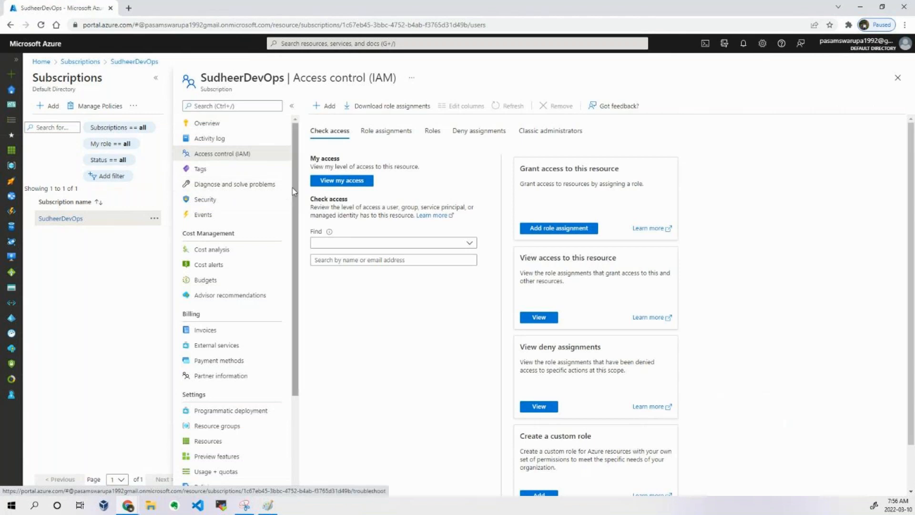
Step: Browse the built-in roles available on the subscription, collapse the Subscriptions list, and return to the Owner, Contributor and Reader roles
{"action": "left_click", "coordinate": [432, 136]}
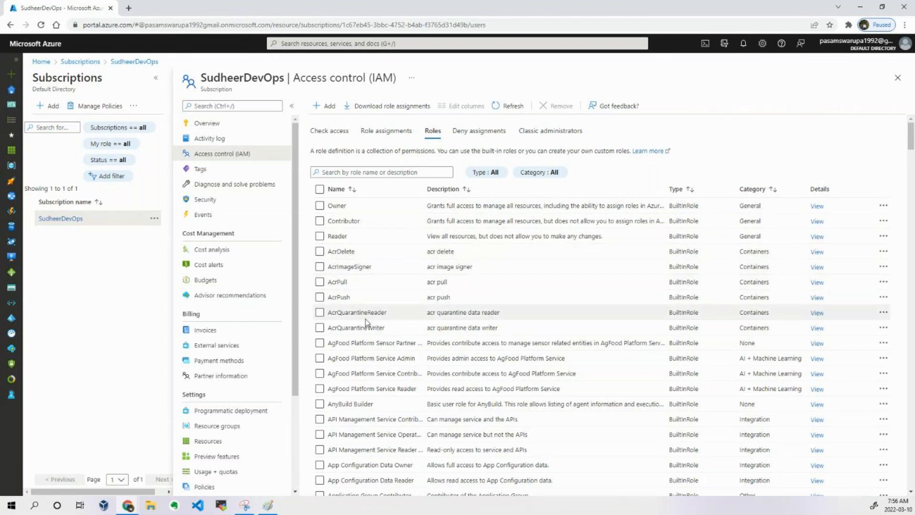
{"action": "scroll", "coordinate": [375, 309], "scroll_direction": "down", "scroll_amount": 7}
{"action": "scroll", "coordinate": [363, 322], "scroll_direction": "down", "scroll_amount": 15}
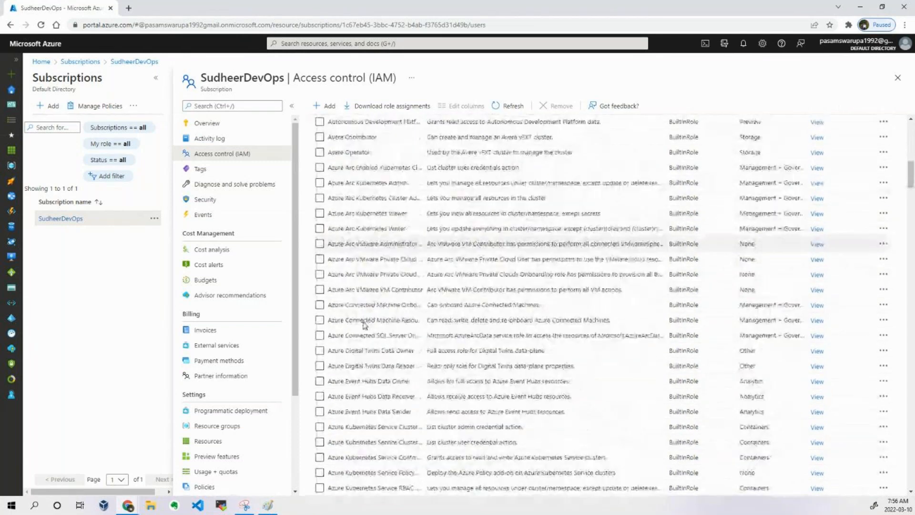
{"action": "scroll", "coordinate": [380, 324], "scroll_direction": "down", "scroll_amount": 20}
{"action": "scroll", "coordinate": [381, 328], "scroll_direction": "down", "scroll_amount": 5}
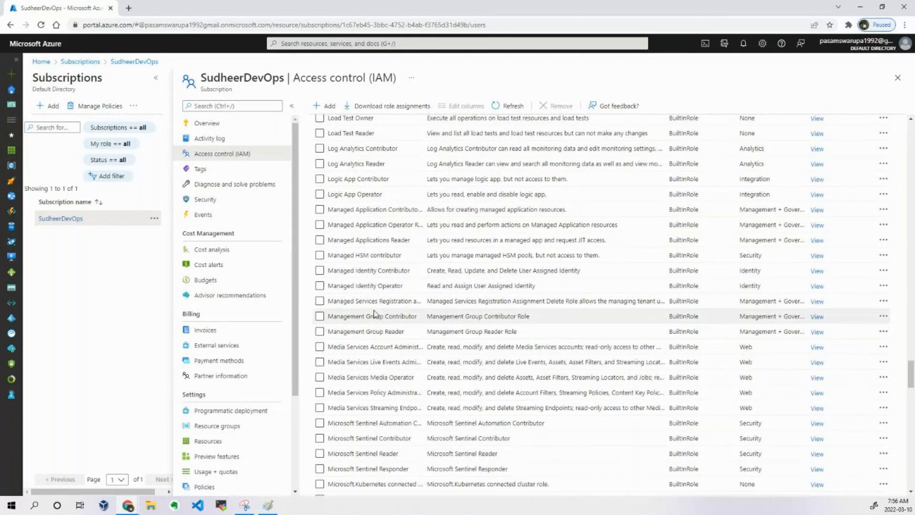
{"action": "scroll", "coordinate": [373, 310], "scroll_direction": "up", "scroll_amount": 5}
{"action": "scroll", "coordinate": [383, 306], "scroll_direction": "up", "scroll_amount": 20}
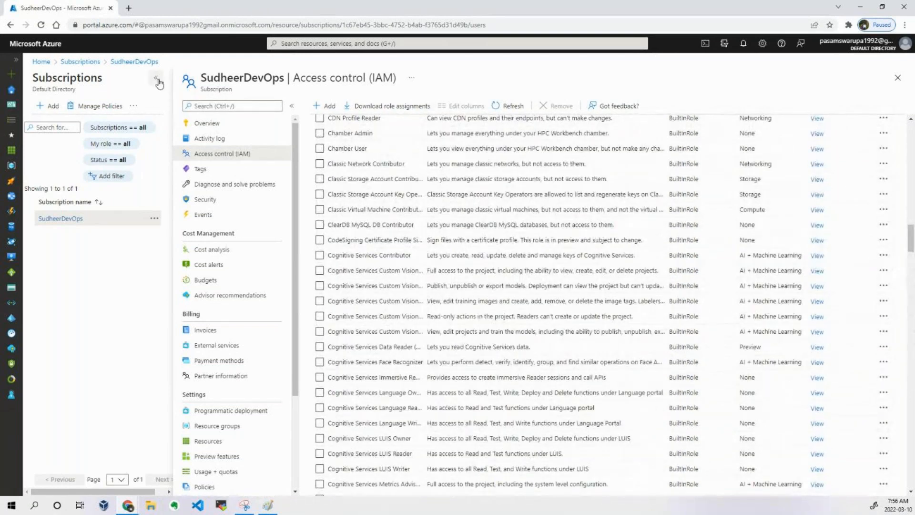
{"action": "left_click", "coordinate": [157, 81]}
{"action": "scroll", "coordinate": [288, 207], "scroll_direction": "up", "scroll_amount": 10}
{"action": "scroll", "coordinate": [296, 209], "scroll_direction": "up", "scroll_amount": 15}
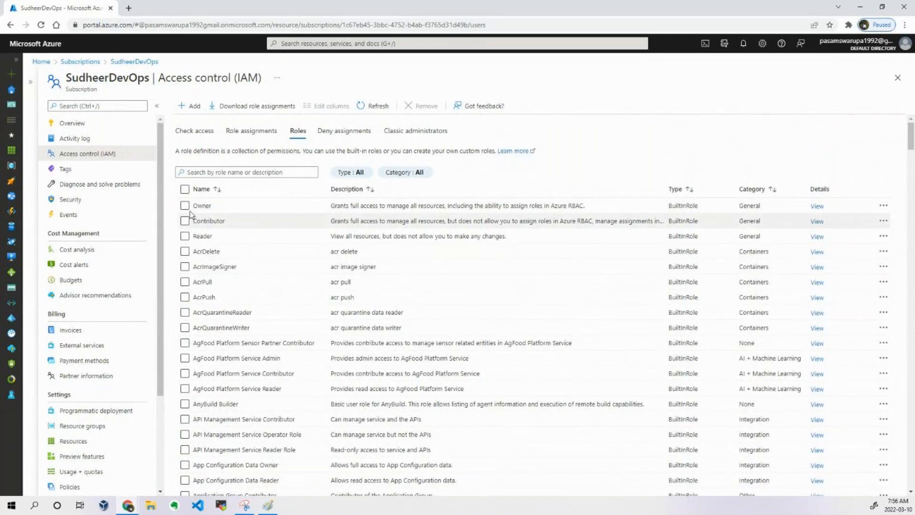
Step: Return to Azure Active Directory from the portal home, view its roles and administrators again, and go back to the directory overview
{"action": "left_click", "coordinate": [45, 48]}
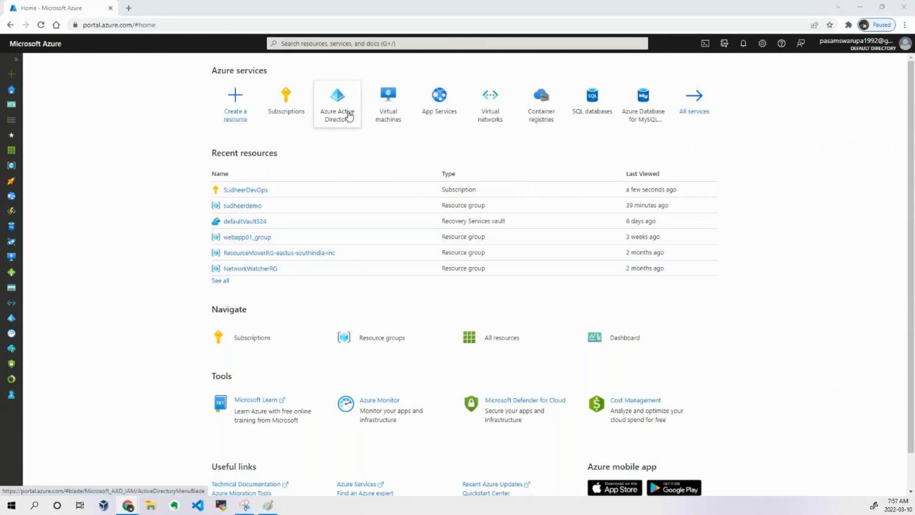
{"action": "left_click", "coordinate": [337, 120]}
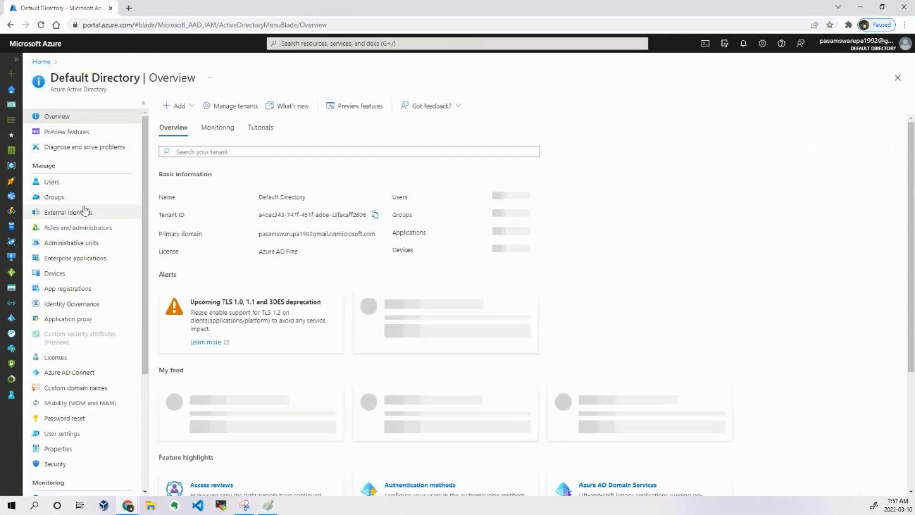
{"action": "left_click", "coordinate": [86, 232]}
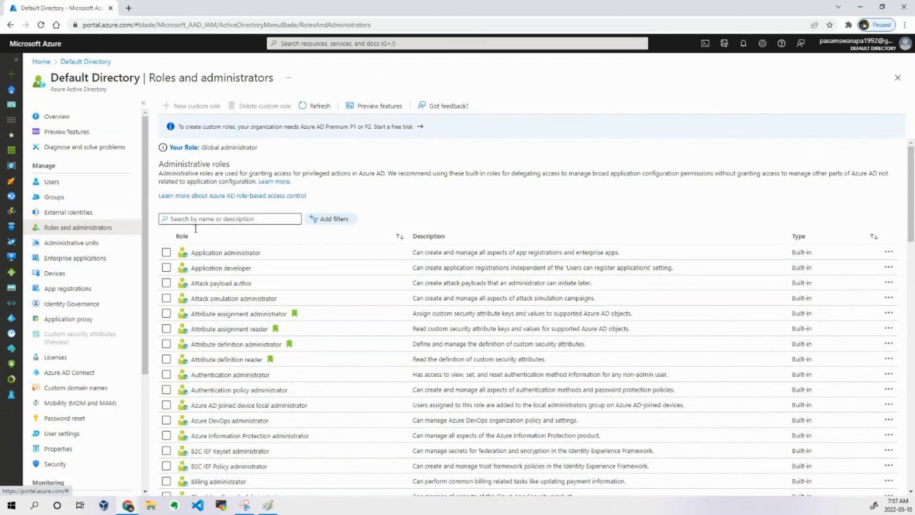
{"action": "left_click", "coordinate": [102, 132]}
{"action": "left_click", "coordinate": [102, 116]}
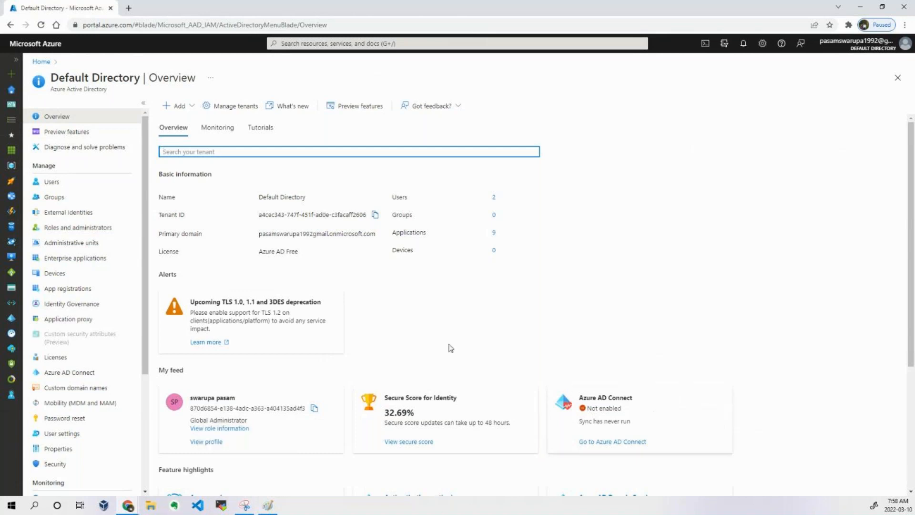
{"action": "left_click", "coordinate": [724, 205]}
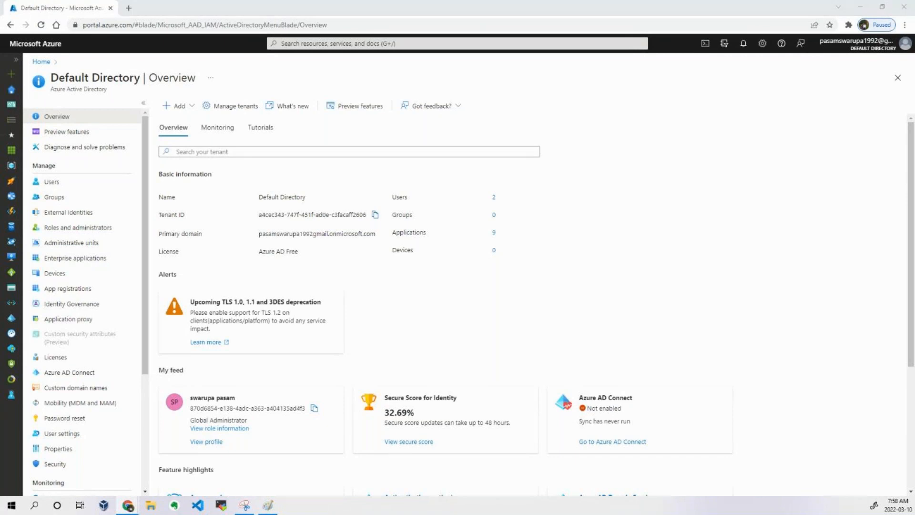
{"action": "left_click", "coordinate": [567, 306]}
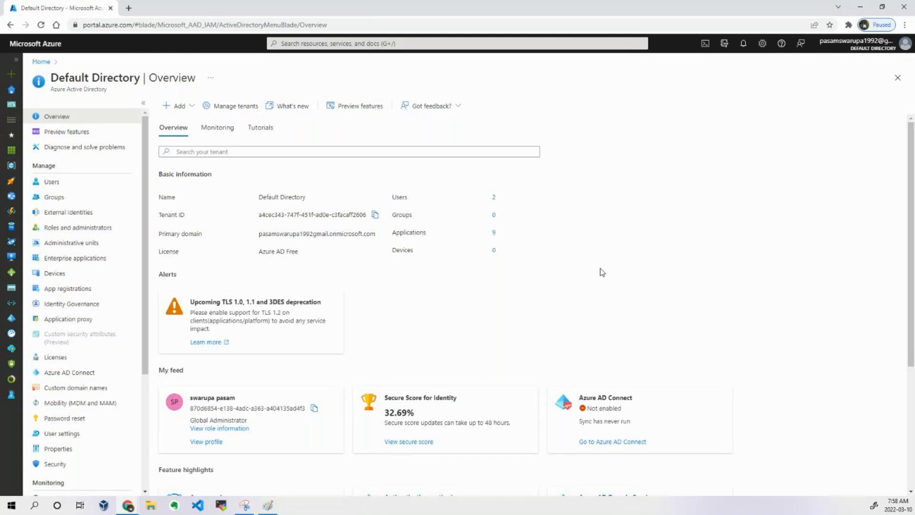